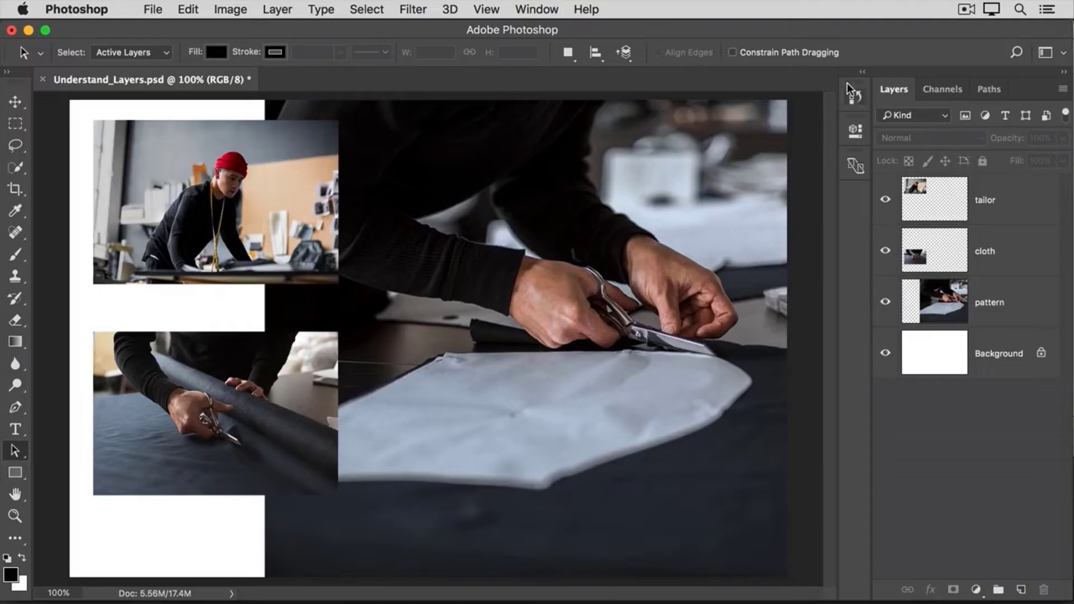
Hide the tailor, cloth and pattern layers so only the Background layer shows.
{"action": "left_click", "coordinate": [537, 9]}
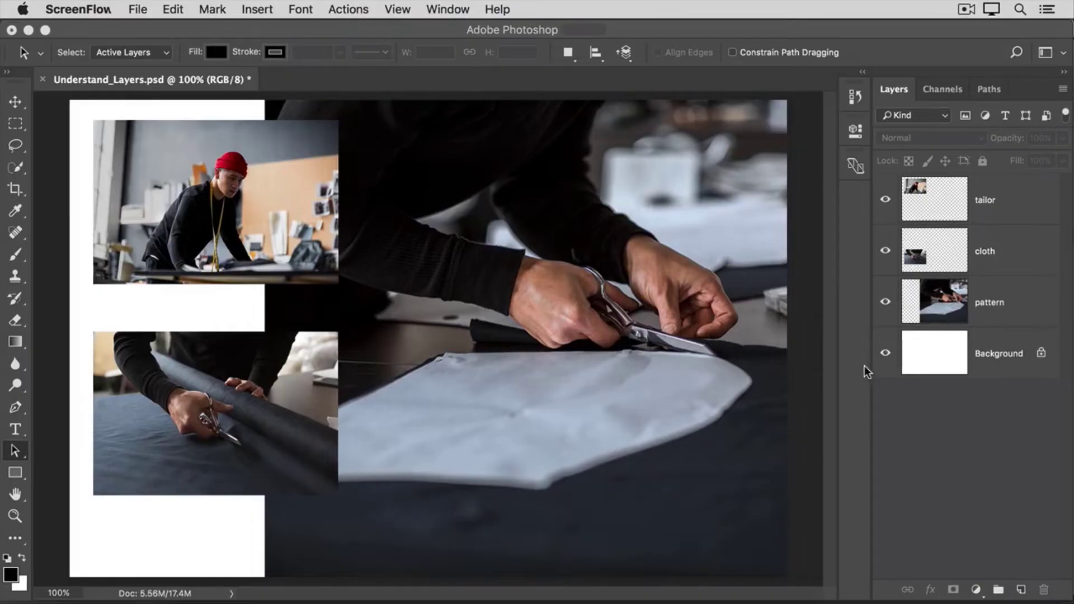
{"action": "left_click", "coordinate": [885, 200]}
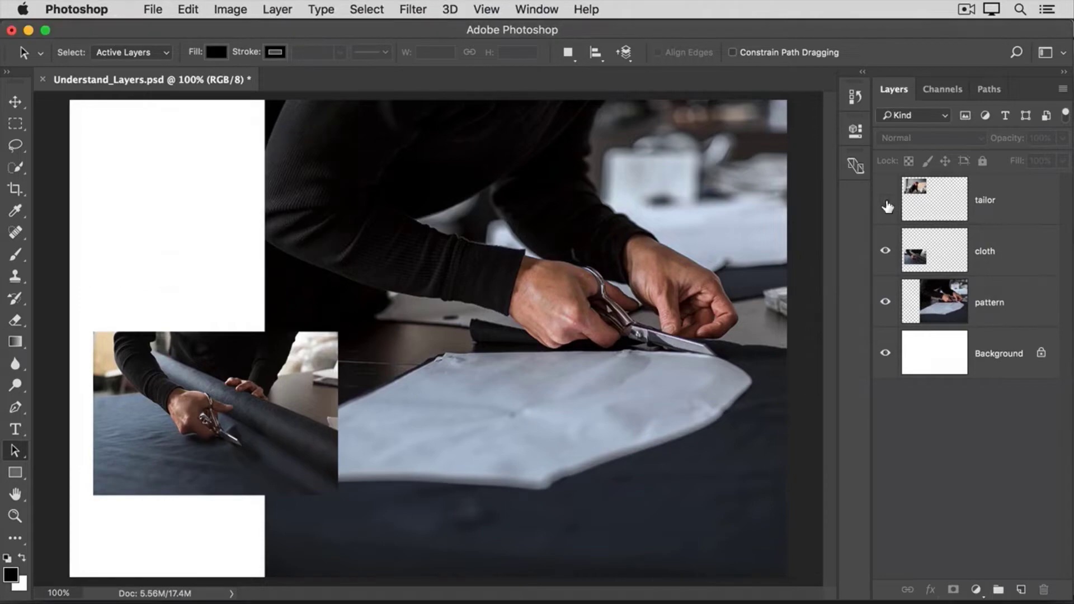
{"action": "left_click", "coordinate": [886, 253]}
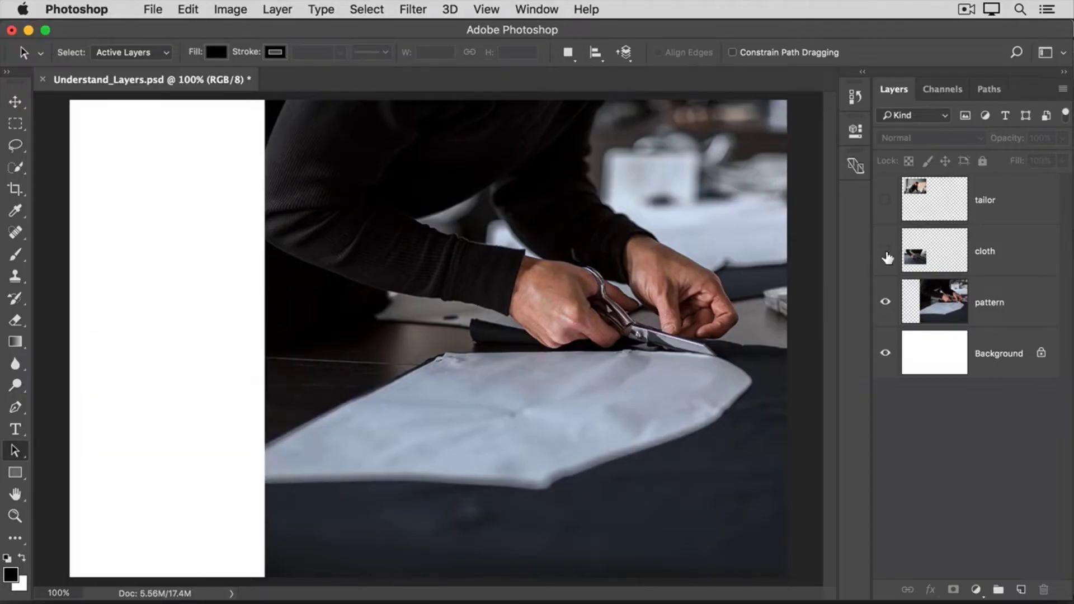
{"action": "left_click", "coordinate": [886, 305]}
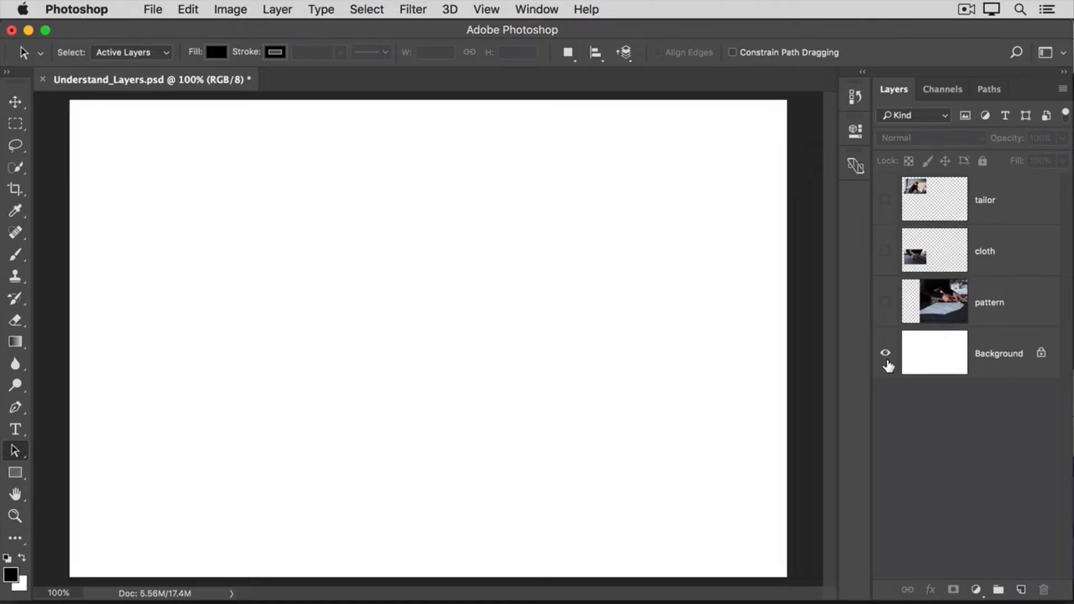
Turn the visibility of the pattern, cloth and tailor layers back on.
{"action": "left_click", "coordinate": [884, 308]}
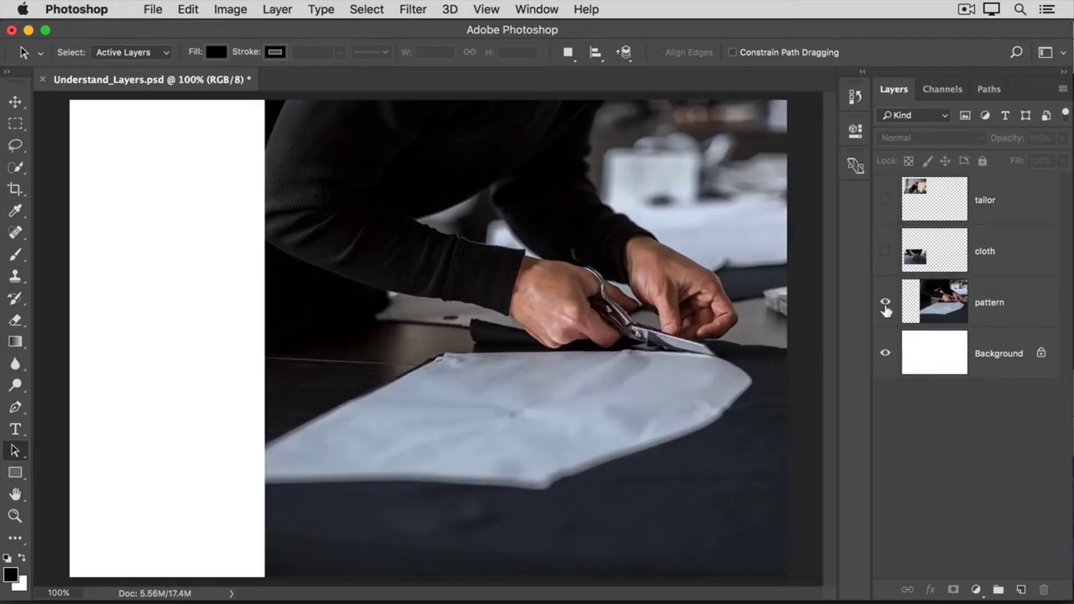
{"action": "left_click", "coordinate": [886, 252]}
{"action": "left_click", "coordinate": [885, 200]}
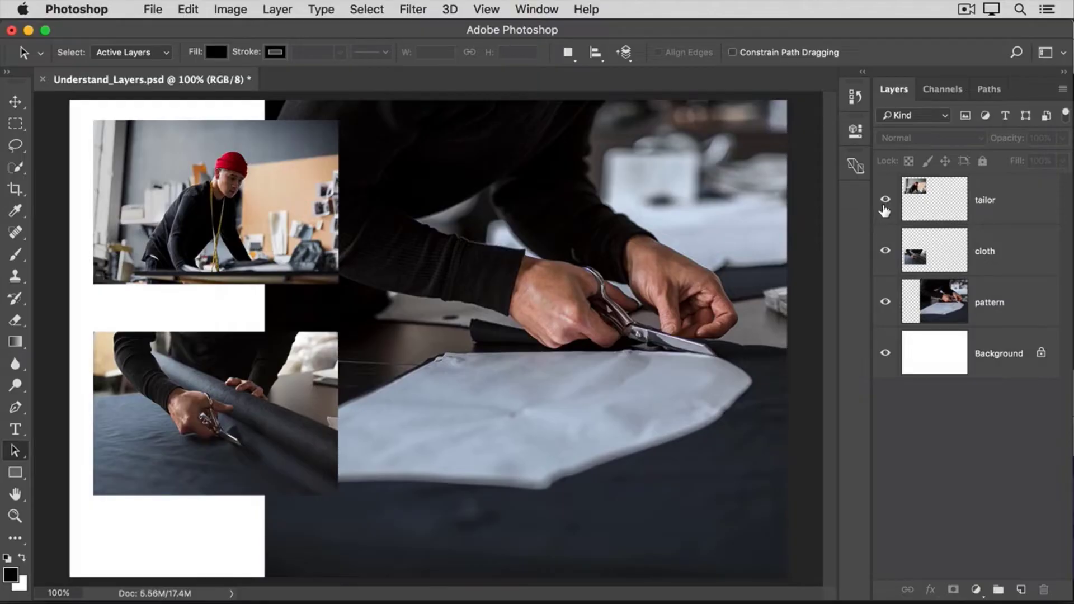
Isolate the tailor layer by hiding all other layers at once, and restore the visibility of all layers.
{"action": "left_click", "coordinate": [885, 202], "text": "alt"}
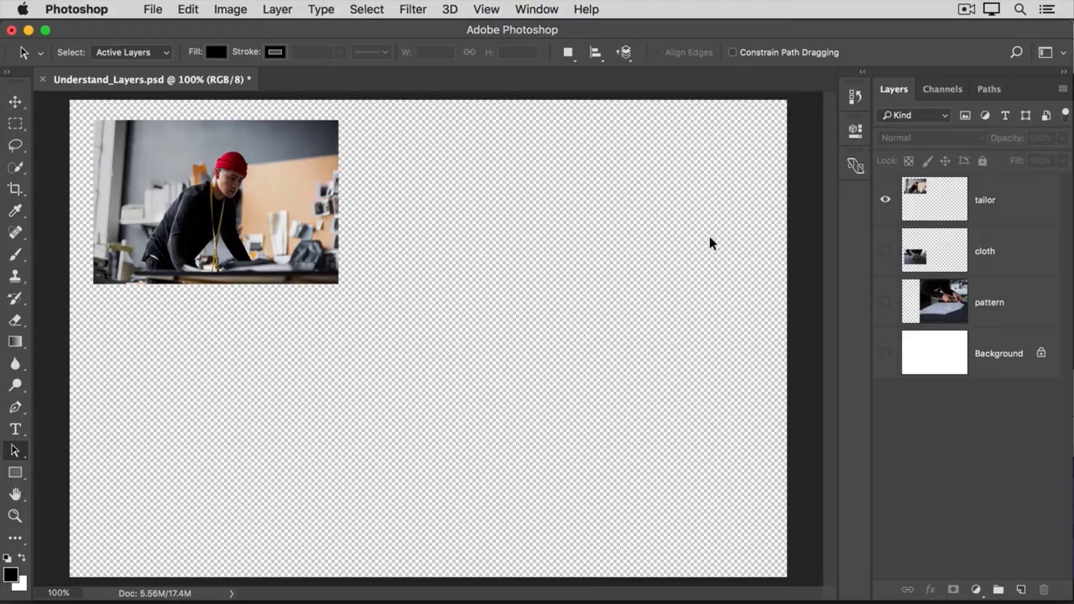
{"action": "left_click", "coordinate": [886, 202], "text": "alt"}
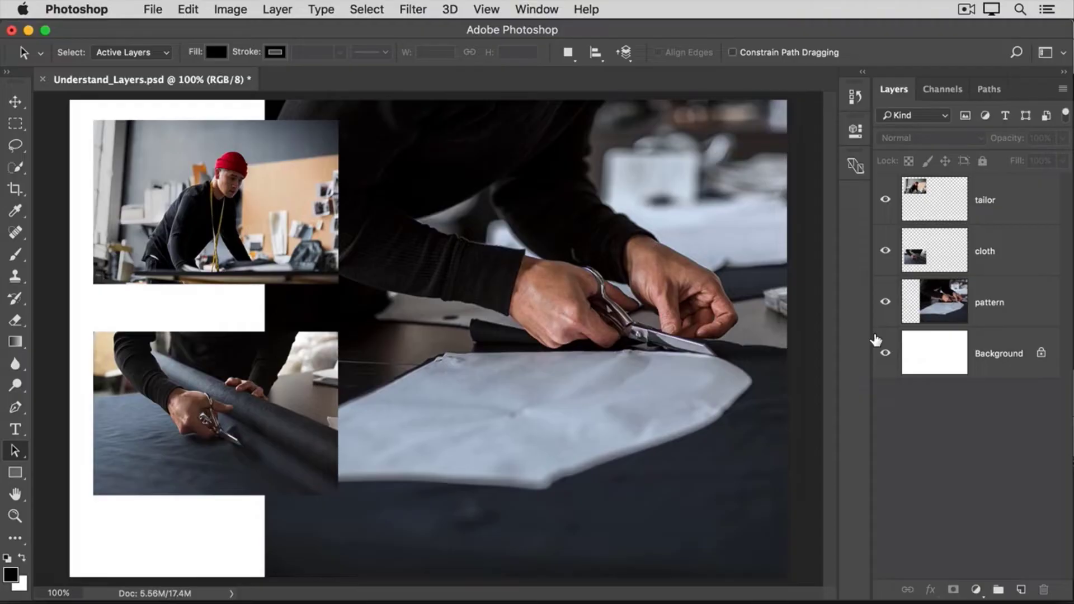
Select the cloth layer and shift its photo slightly down the canvas with the Move tool.
{"action": "left_click", "coordinate": [1014, 258]}
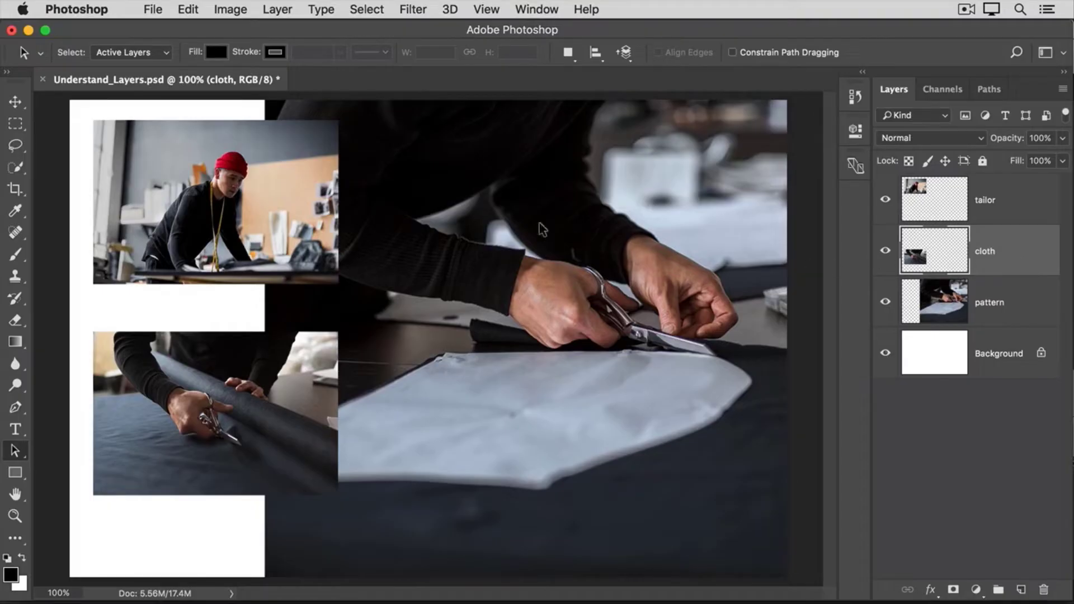
{"action": "left_click", "coordinate": [16, 104]}
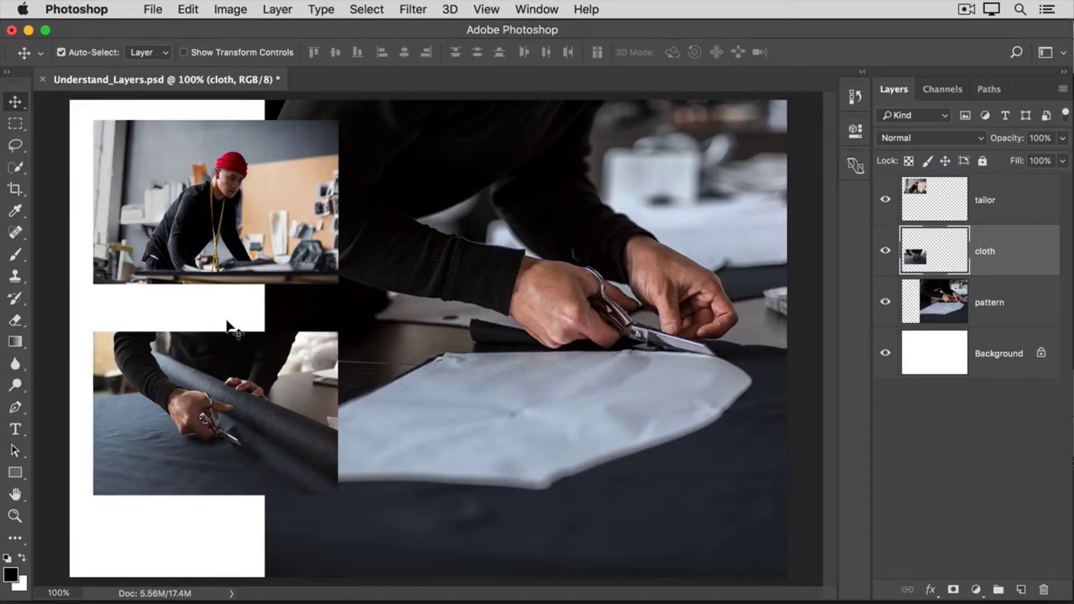
{"action": "left_click_drag", "start_coordinate": [261, 383], "coordinate": [260, 407]}
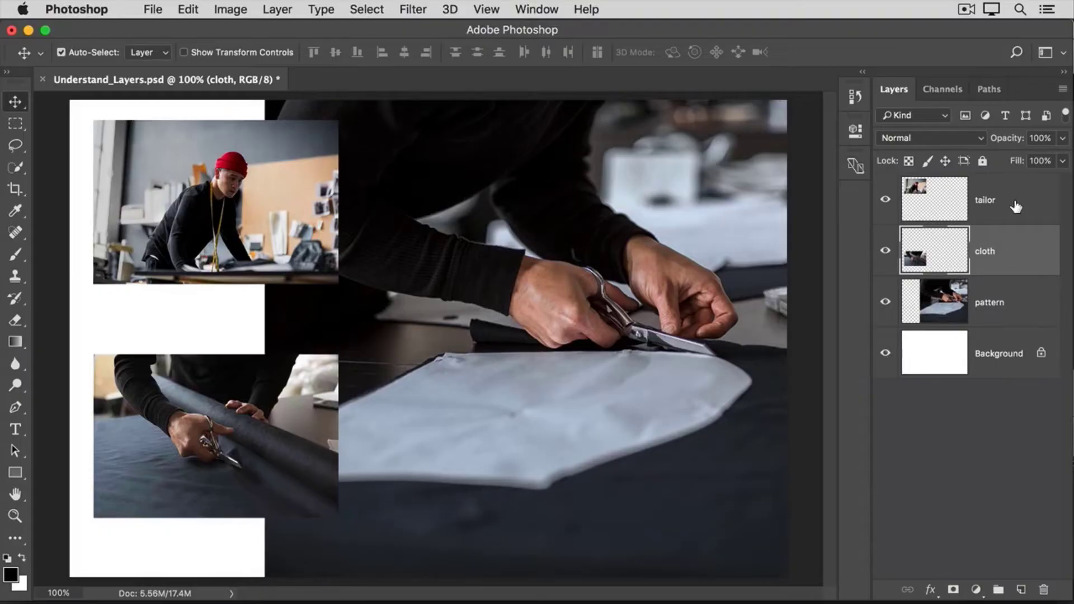
Add the tailor layer to the cloth layer selection and move both photos slightly down together.
{"action": "key", "text": "super"}
{"action": "left_click", "coordinate": [1016, 207], "text": "super"}
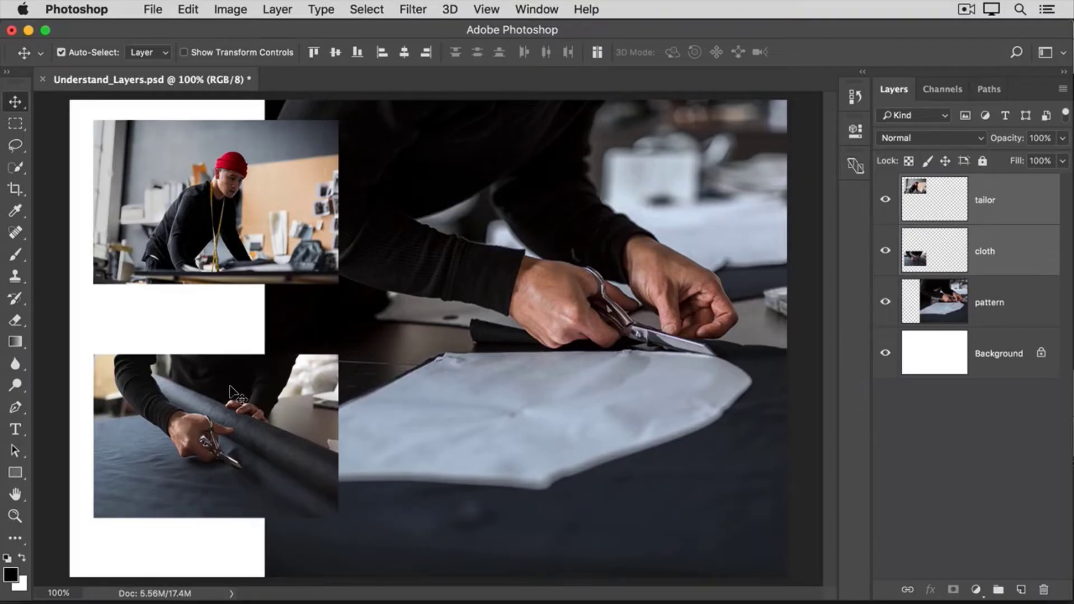
{"action": "left_click_drag", "start_coordinate": [230, 386], "coordinate": [230, 399]}
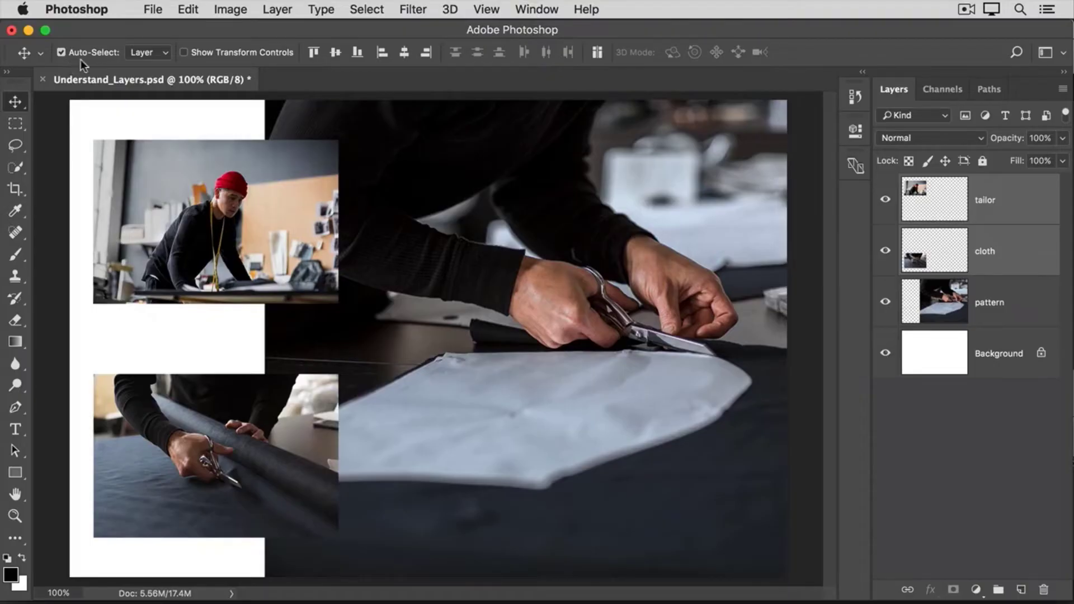
{"action": "left_click", "coordinate": [577, 218]}
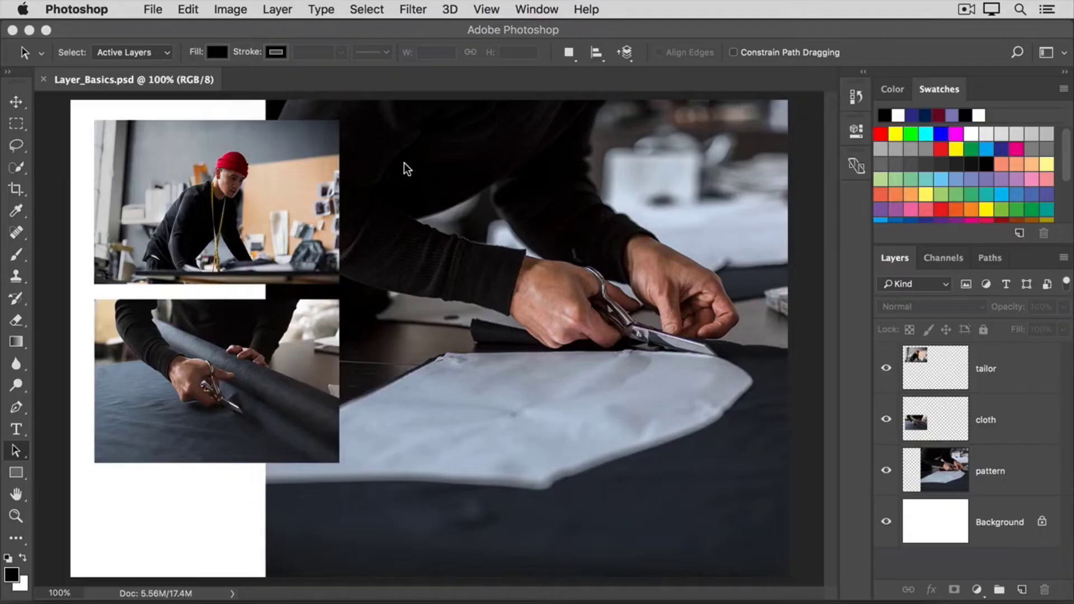
Move the tailor layer down the stack in Layer_Basics.psd, placing it between the pattern and Background layers.
{"action": "left_click", "coordinate": [1022, 375]}
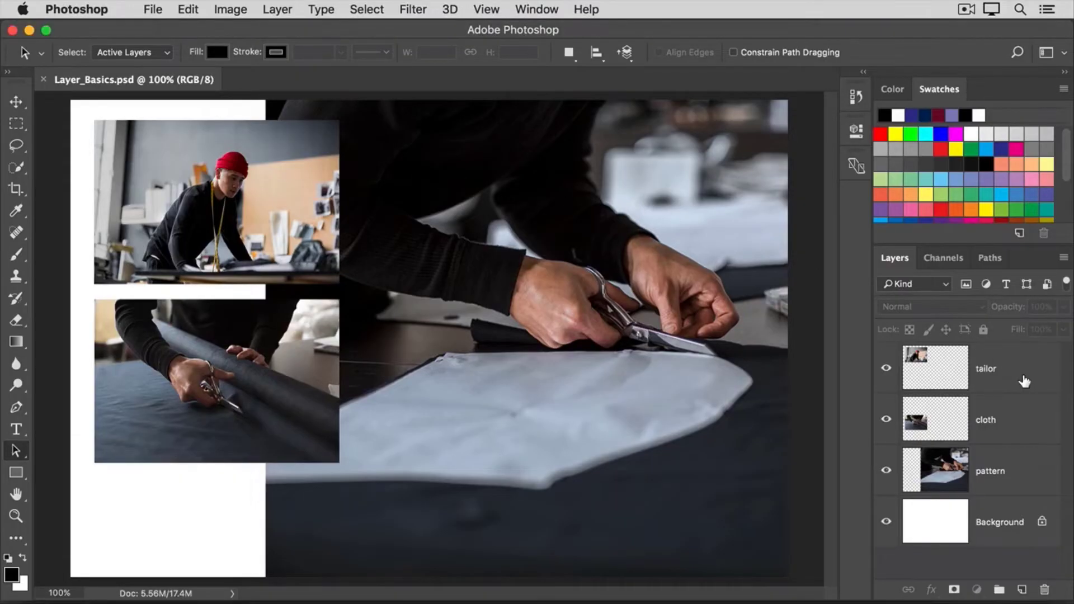
{"action": "left_click", "coordinate": [1022, 376]}
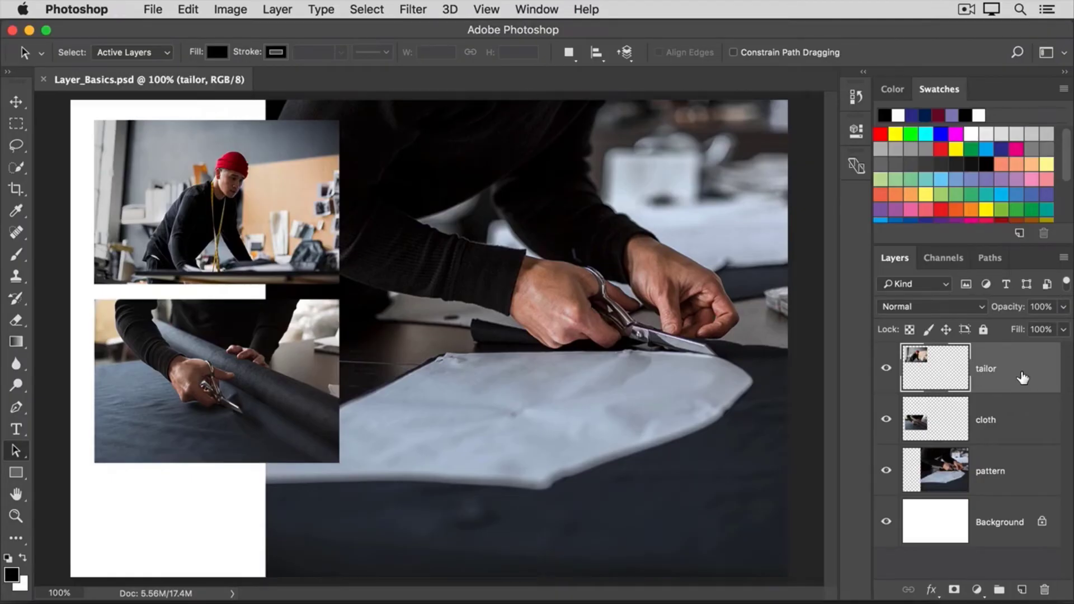
{"action": "left_click_drag", "start_coordinate": [1022, 378], "coordinate": [1025, 489]}
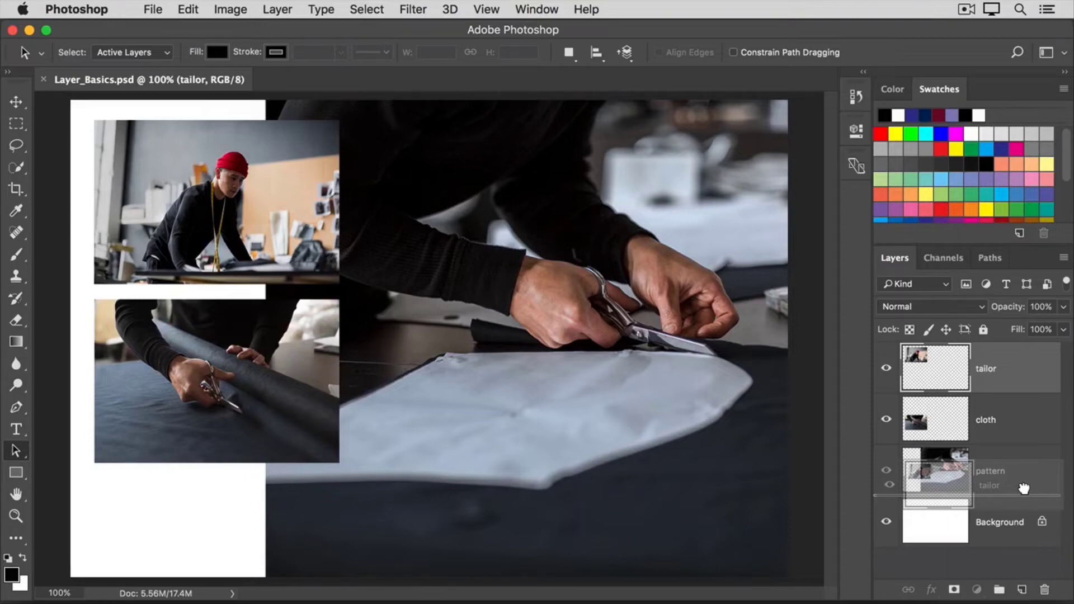
{"action": "left_click_drag", "start_coordinate": [1024, 489], "coordinate": [1024, 490]}
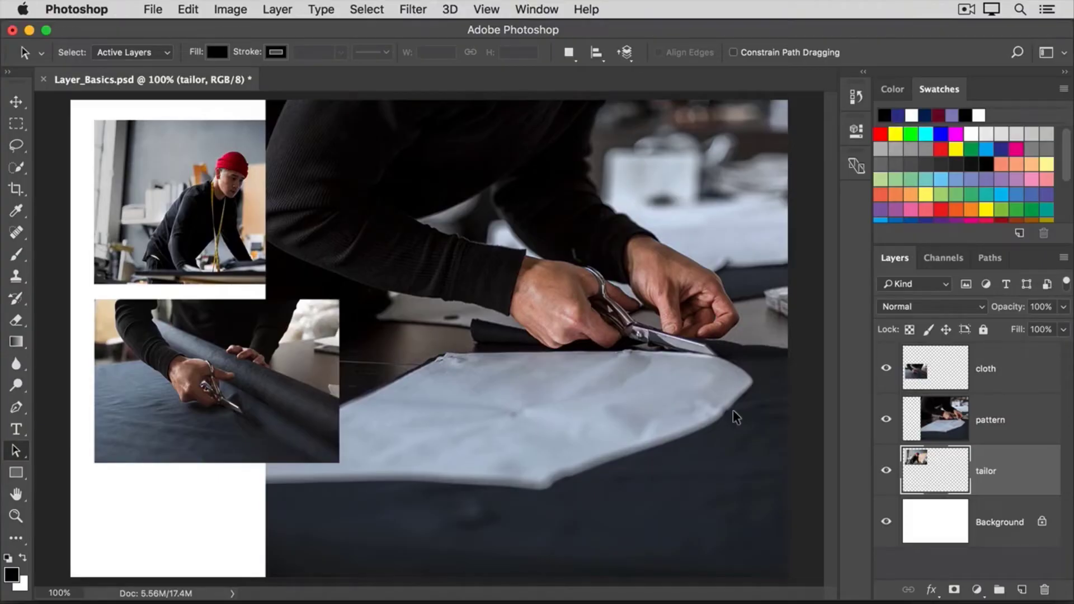
Add a new empty layer directly above the pattern layer and name it paint.
{"action": "left_click", "coordinate": [1033, 426]}
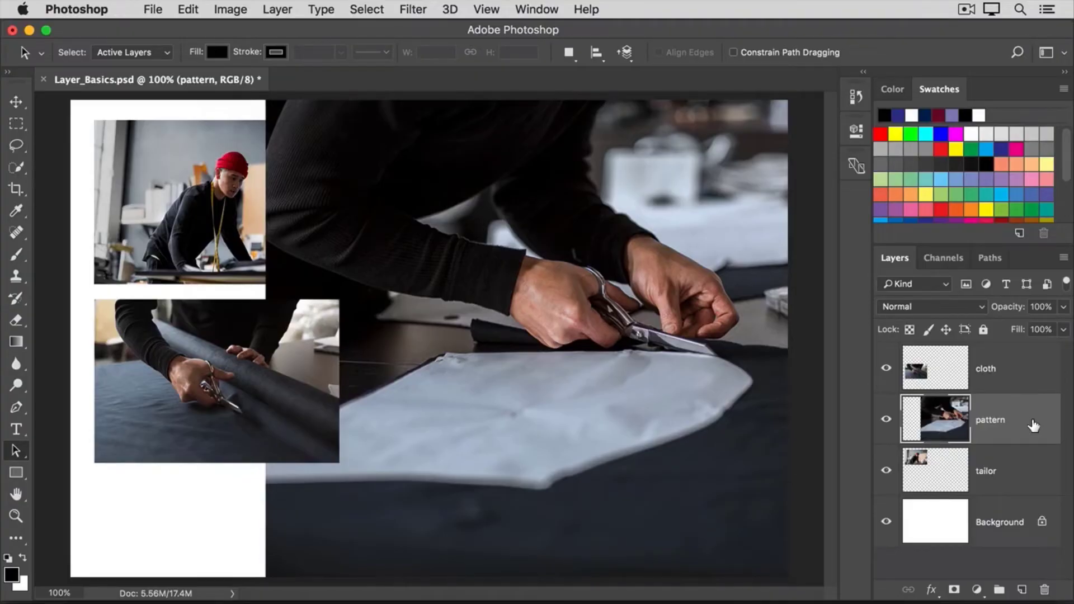
{"action": "left_click", "coordinate": [1022, 591]}
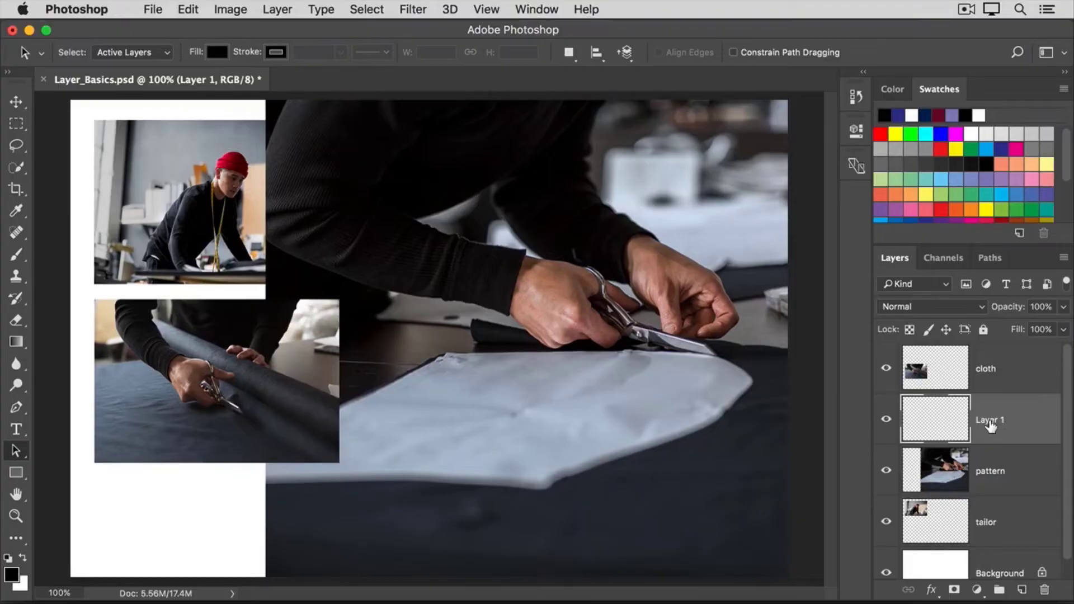
{"action": "double_click", "coordinate": [989, 421]}
{"action": "type", "text": "paint"}
{"action": "key", "text": "Return"}
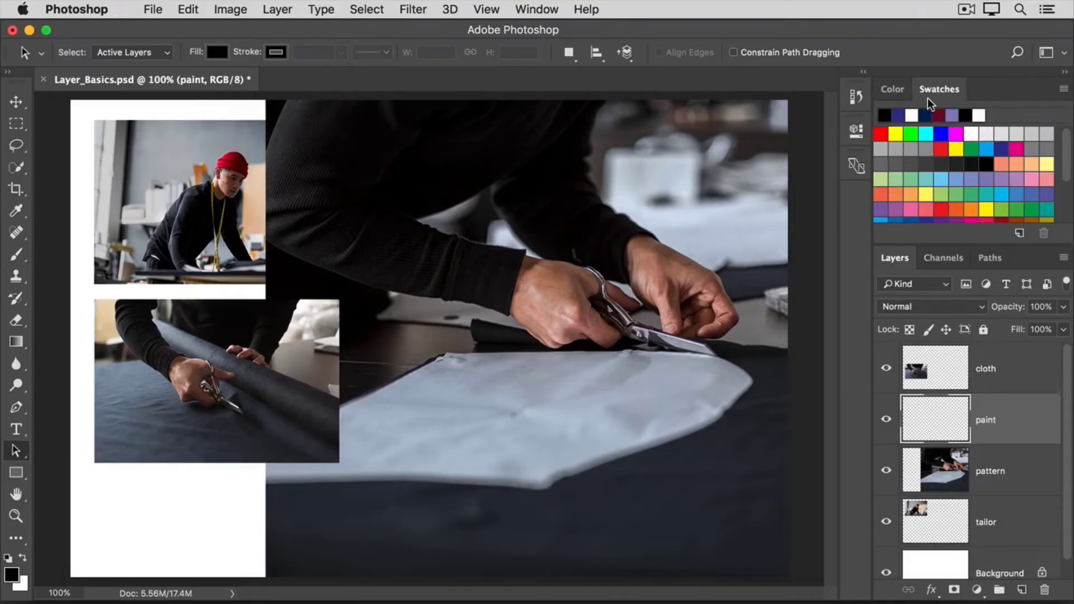
Paint a dark blue patch over the white pattern piece on the paint layer, using a soft 114 px brush.
{"action": "left_click", "coordinate": [898, 116]}
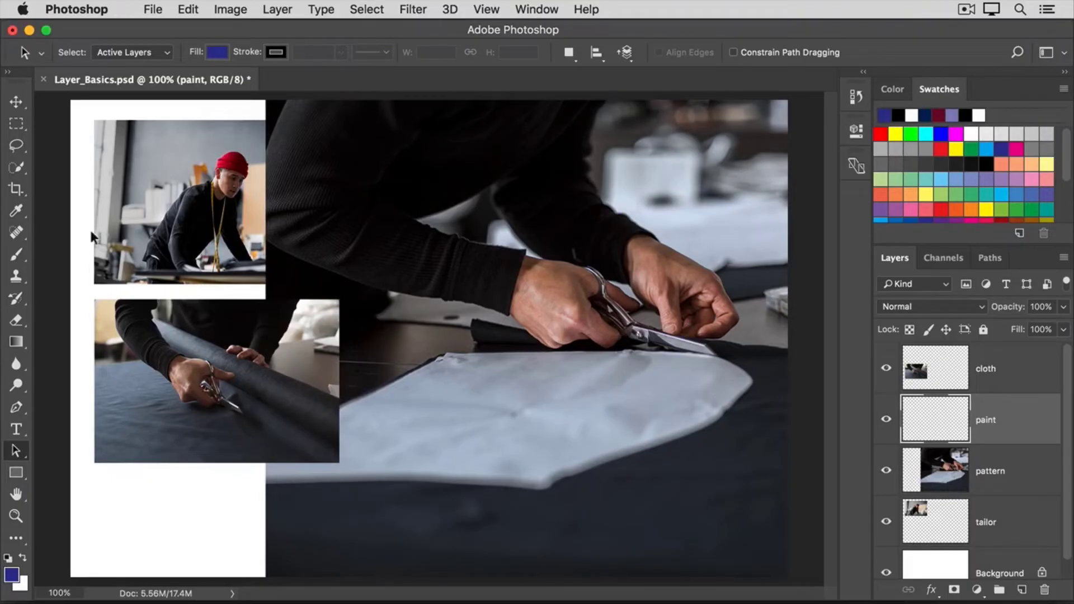
{"action": "left_click", "coordinate": [15, 256]}
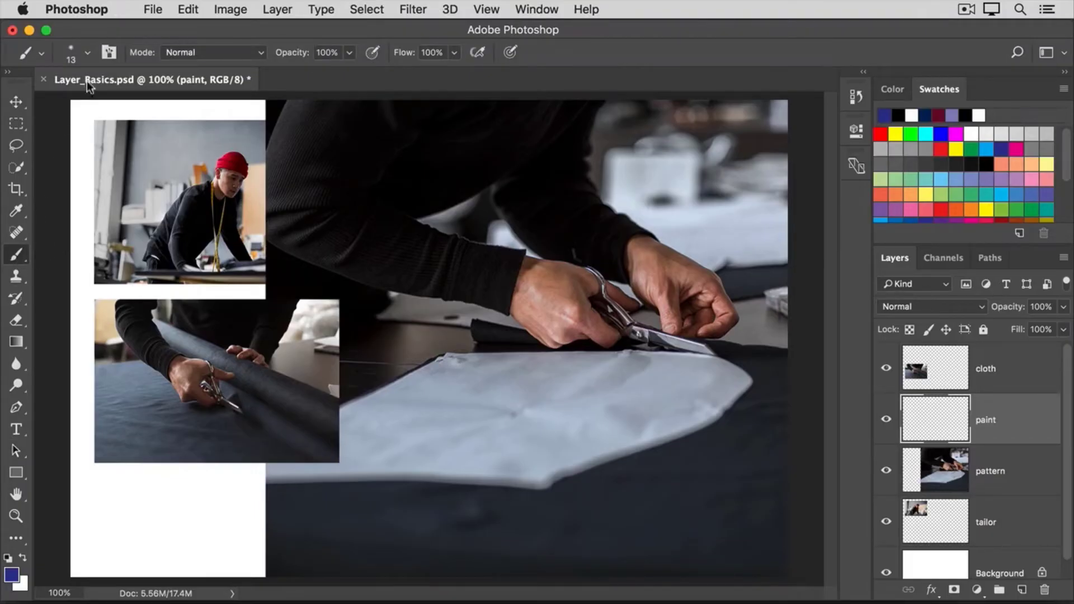
{"action": "left_click", "coordinate": [88, 53]}
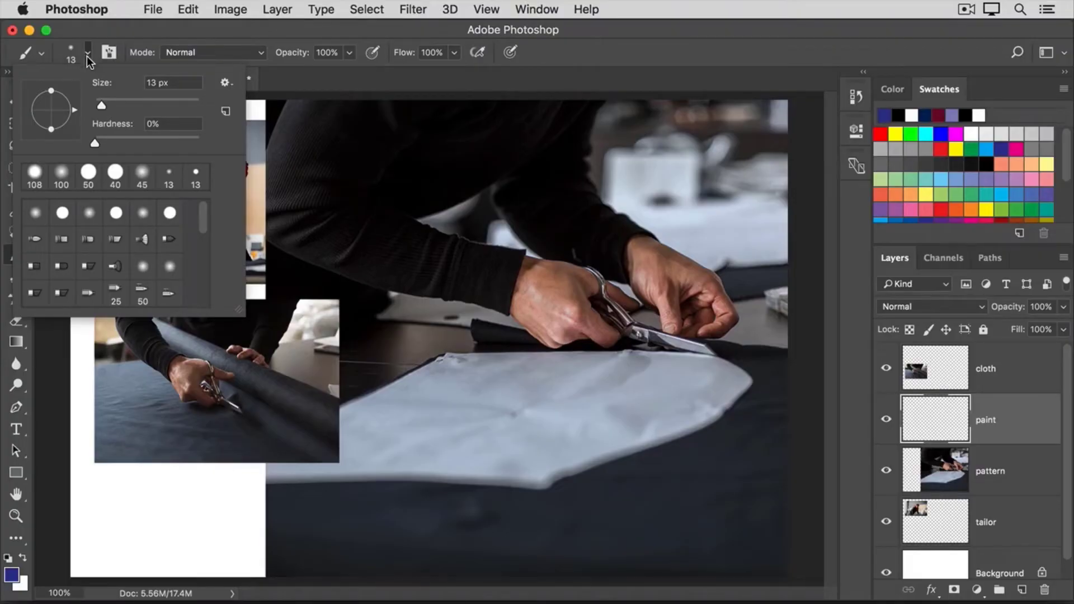
{"action": "left_click_drag", "start_coordinate": [100, 104], "coordinate": [149, 105]}
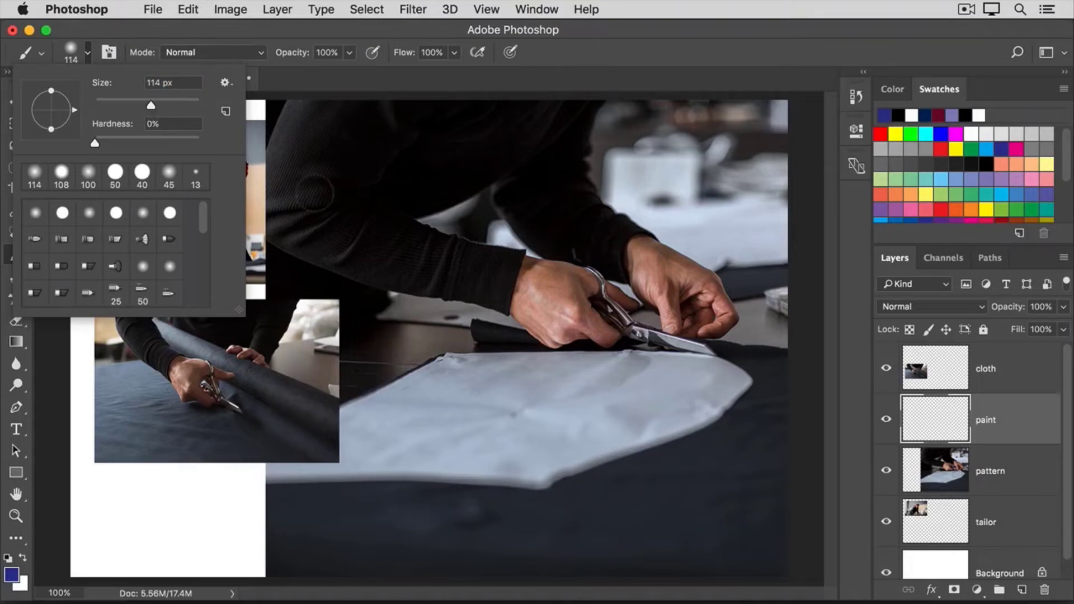
{"action": "mouse_move", "coordinate": [621, 381]}
{"action": "left_mouse_down"}
{"action": "mouse_move", "coordinate": [503, 391]}
{"action": "mouse_move", "coordinate": [642, 402]}
{"action": "mouse_move", "coordinate": [451, 414]}
{"action": "mouse_move", "coordinate": [522, 421]}
{"action": "mouse_move", "coordinate": [464, 431]}
{"action": "mouse_move", "coordinate": [432, 419]}
{"action": "mouse_move", "coordinate": [506, 417]}
{"action": "mouse_move", "coordinate": [543, 429]}
{"action": "mouse_move", "coordinate": [476, 434]}
{"action": "mouse_move", "coordinate": [568, 433]}
{"action": "left_mouse_up"}
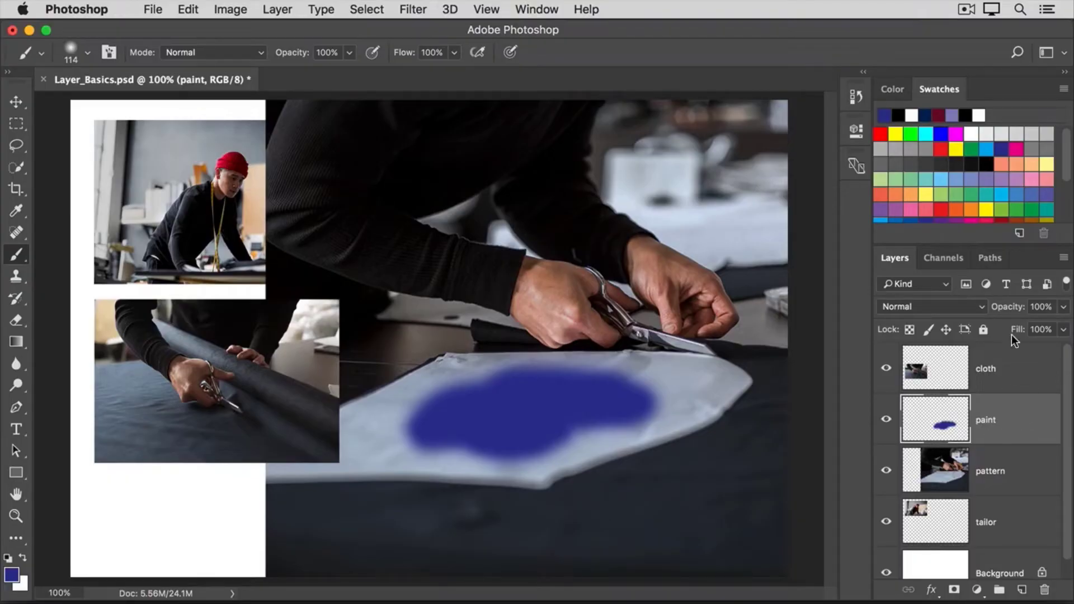
Lower the opacity of the paint layer to 58%.
{"action": "left_click", "coordinate": [1065, 307]}
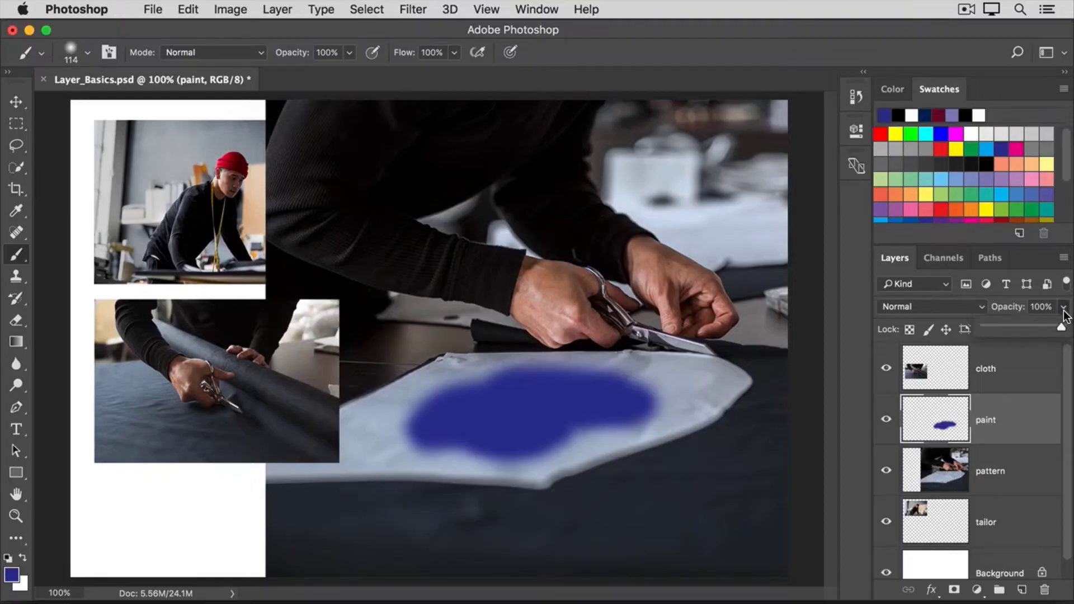
{"action": "left_click_drag", "start_coordinate": [1063, 327], "coordinate": [1029, 330]}
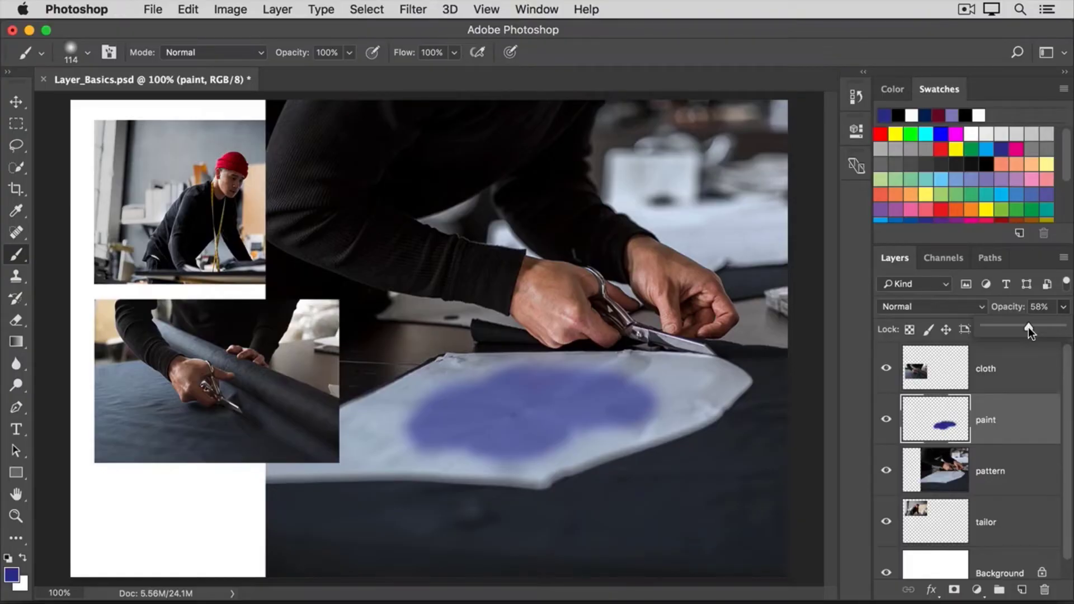
{"action": "left_click", "coordinate": [856, 321]}
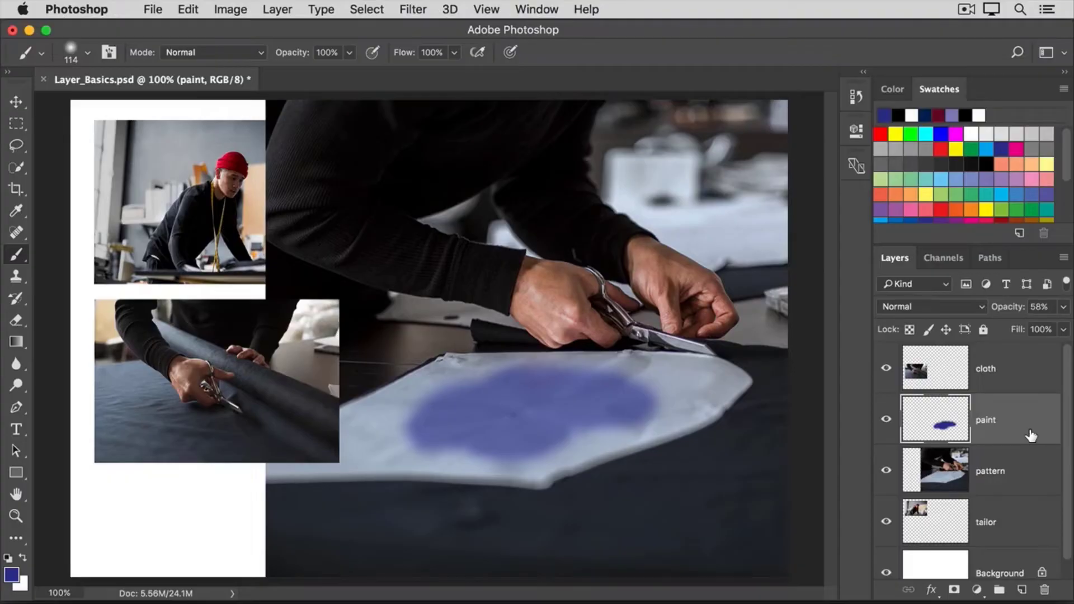
Delete the paint layer from the document.
{"action": "key", "text": "Delete"}
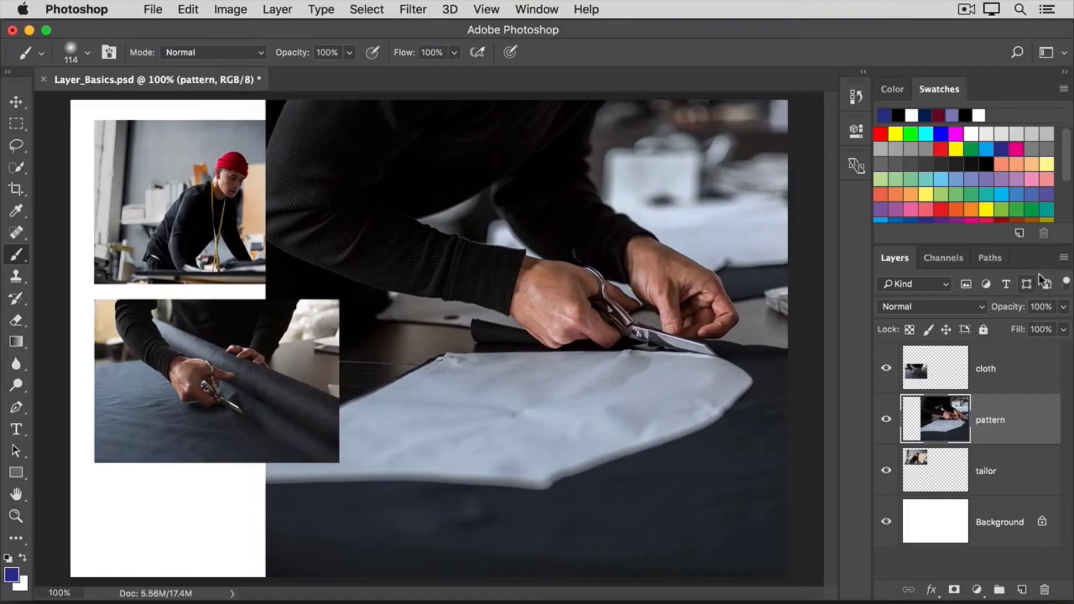
{"action": "left_click", "coordinate": [1064, 259]}
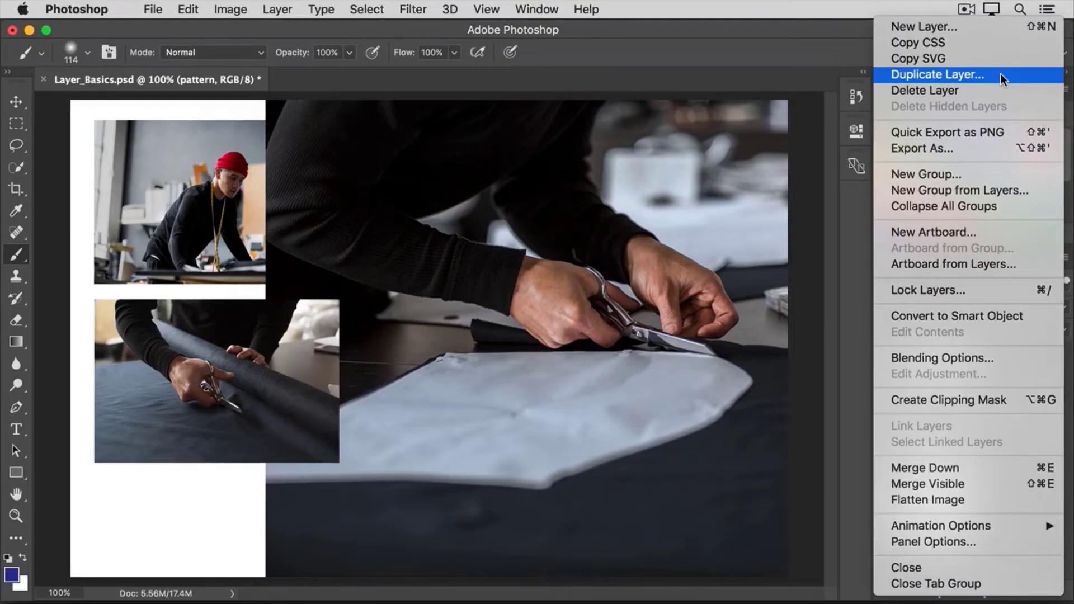
{"action": "left_click", "coordinate": [821, 52]}
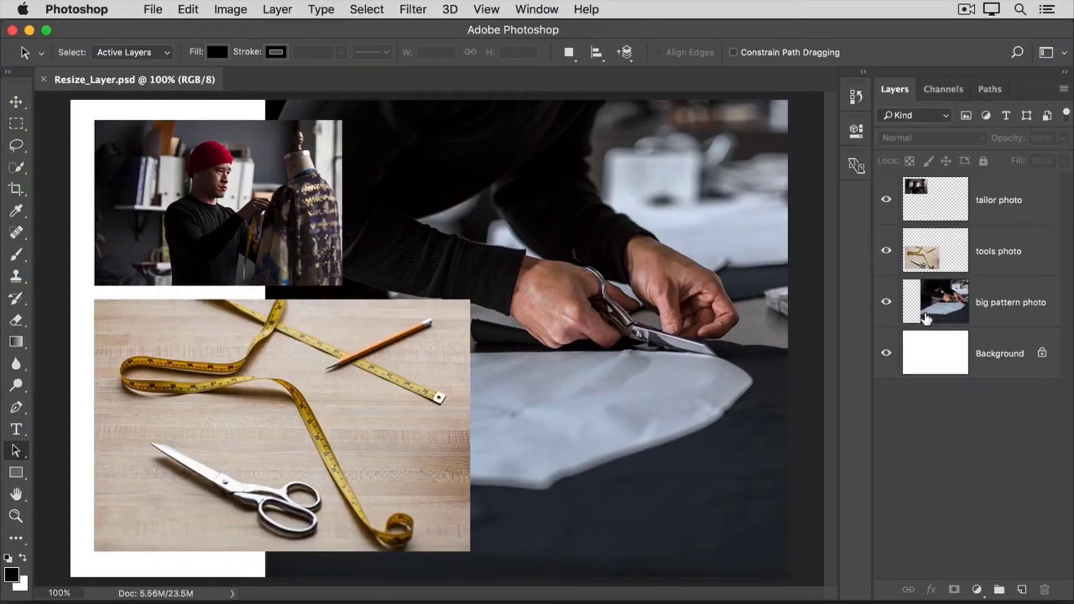
Scale the tools photo layer proportionally to about 65.5% with Free Transform, matching the width of the tailor photo above it.
{"action": "left_click", "coordinate": [1027, 262]}
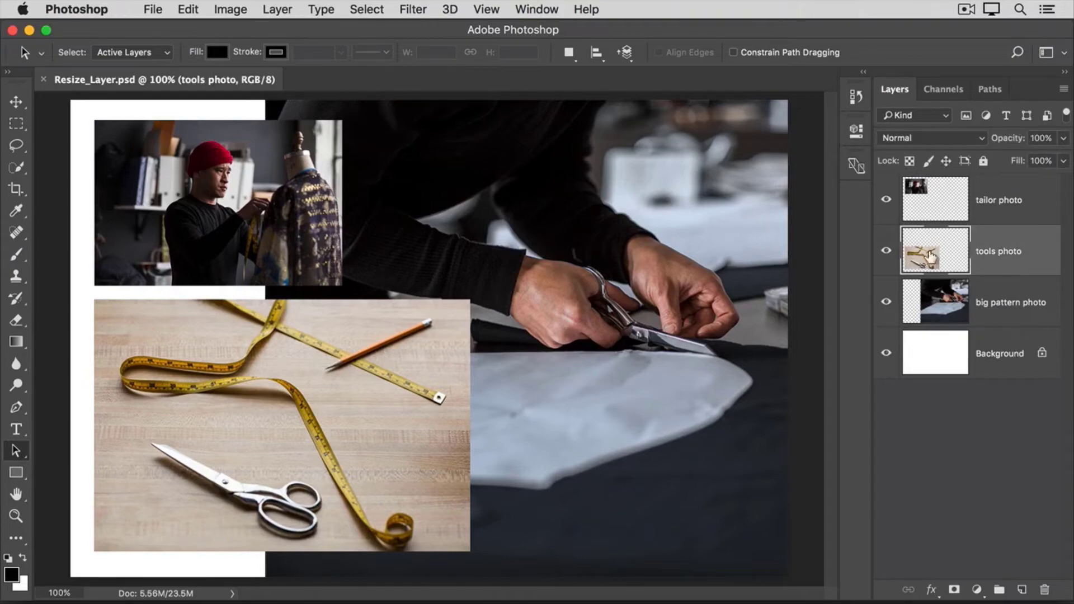
{"action": "left_click", "coordinate": [189, 9]}
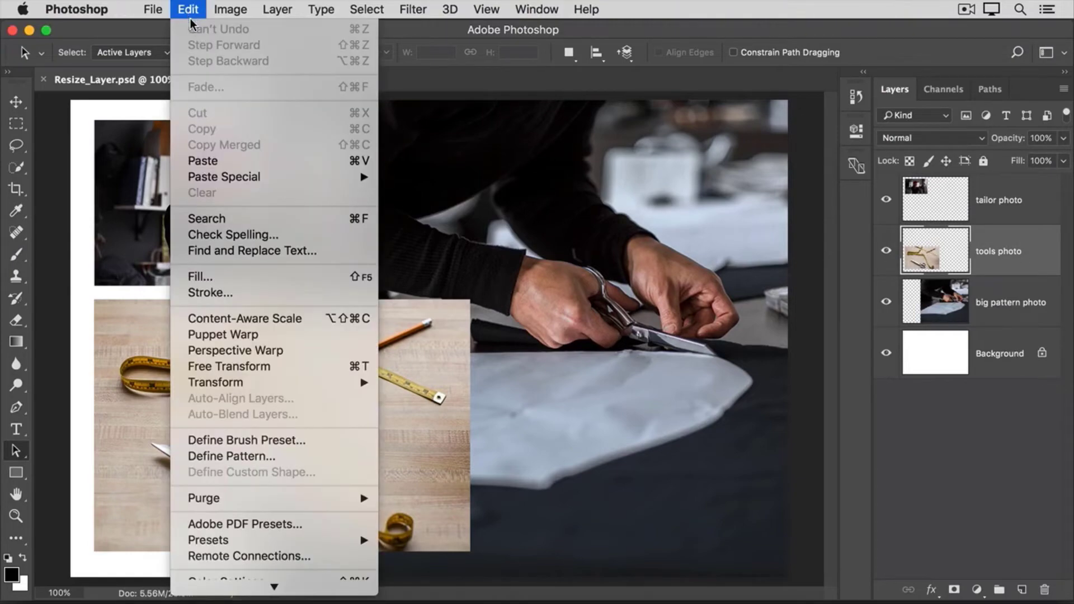
{"action": "left_click", "coordinate": [280, 366]}
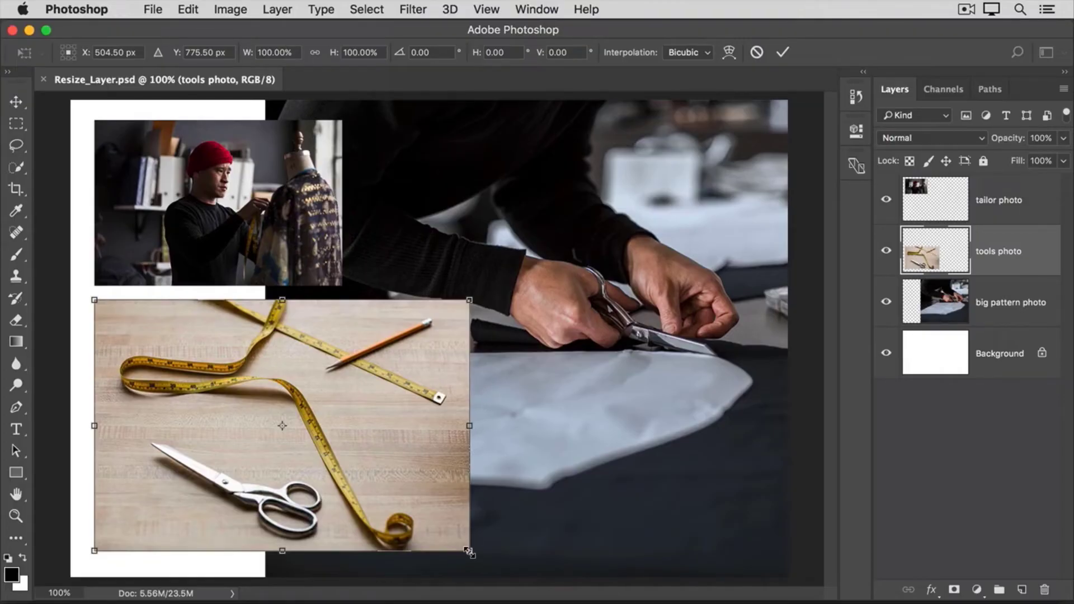
{"action": "left_click_drag", "start_coordinate": [469, 552], "coordinate": [346, 456]}
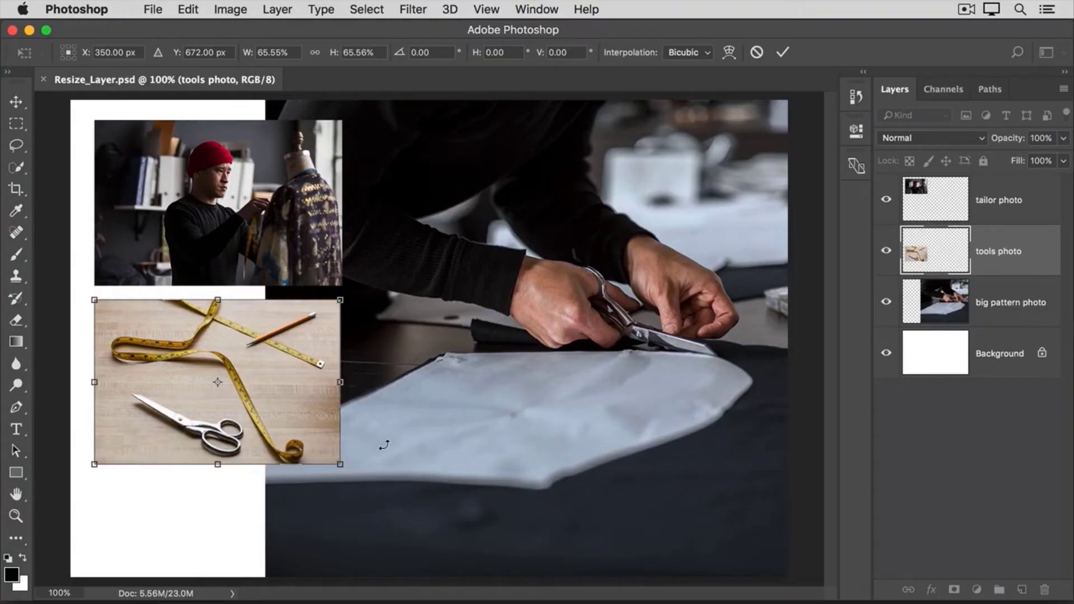
{"action": "left_click", "coordinate": [783, 62]}
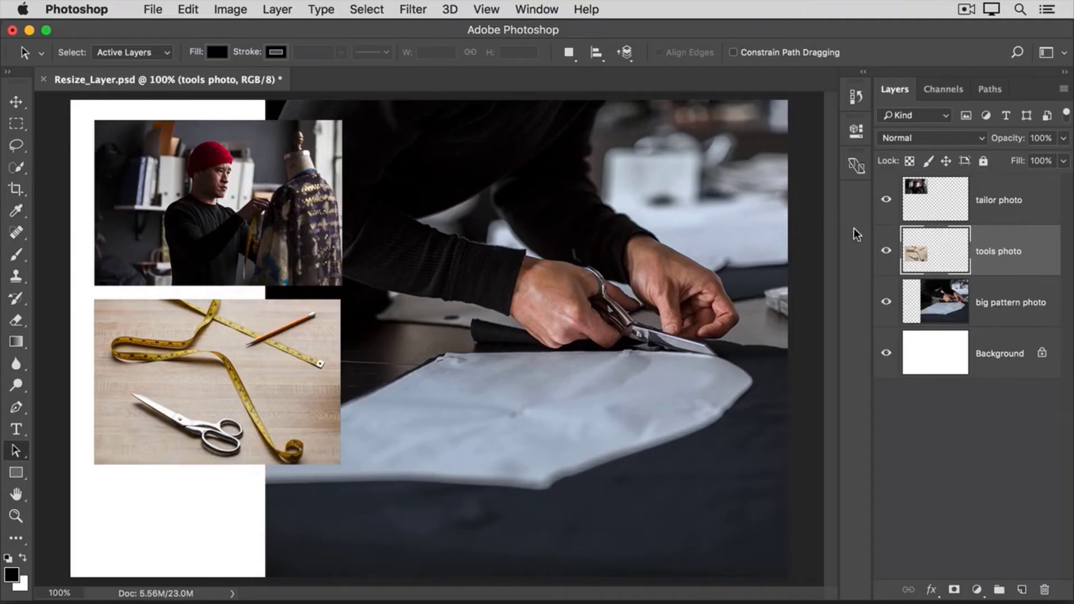
Scale the tailor photo and tools photo layers together to about 63.5%, fitting both within the white strip.
{"action": "left_click", "coordinate": [1043, 216], "text": "shift"}
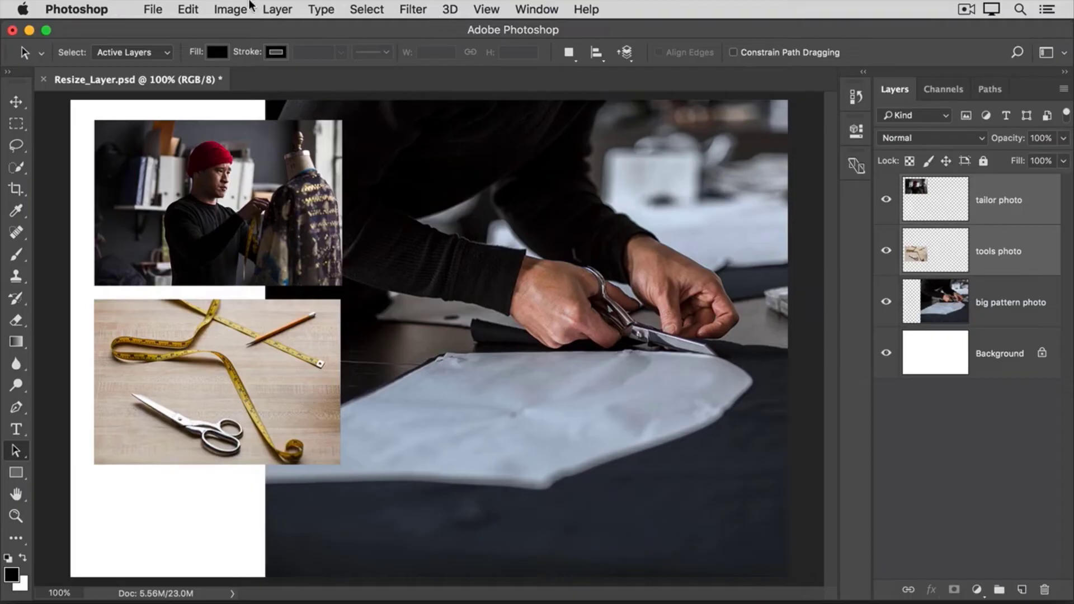
{"action": "left_click", "coordinate": [192, 12]}
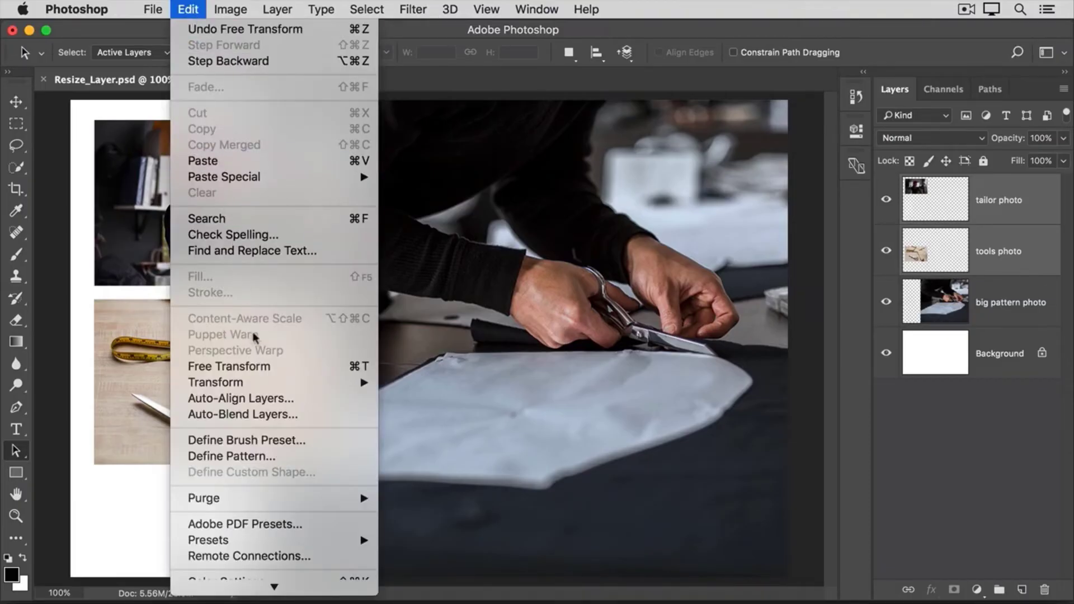
{"action": "left_click", "coordinate": [277, 367]}
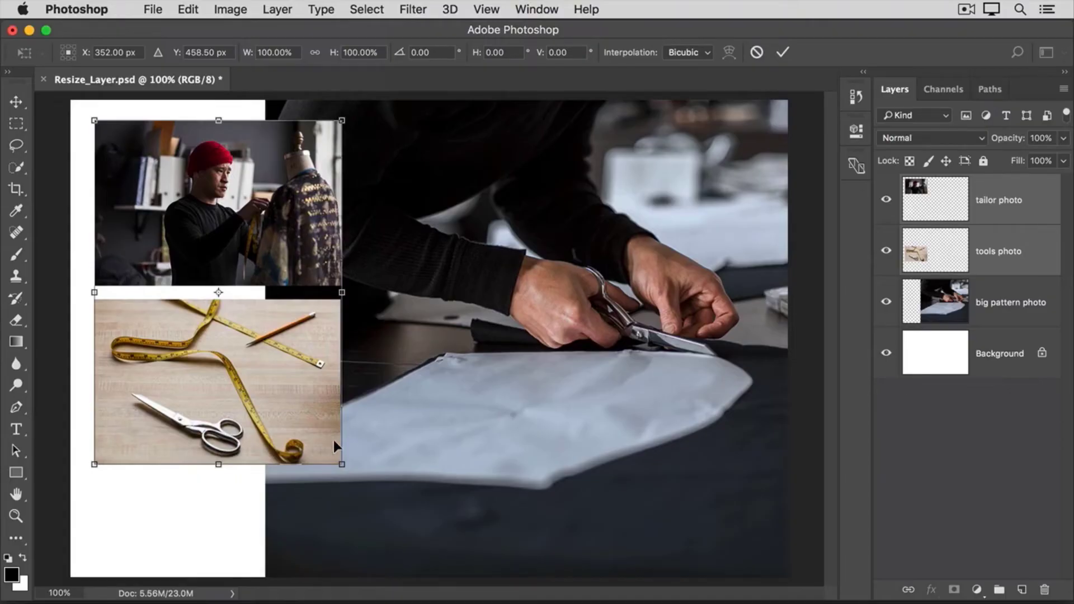
{"action": "left_click_drag", "start_coordinate": [342, 465], "coordinate": [249, 339]}
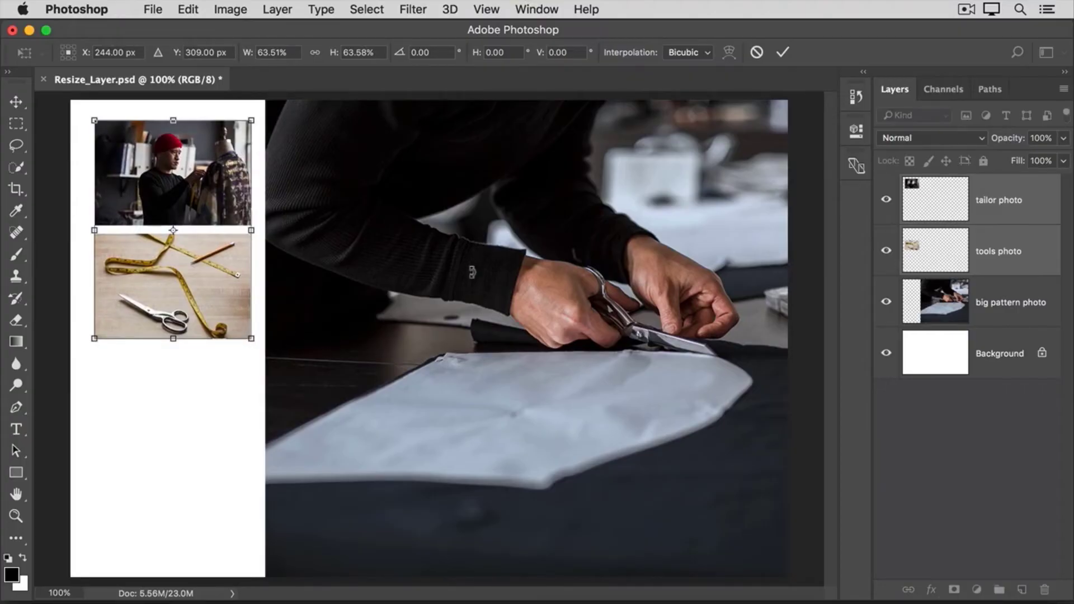
{"action": "left_click", "coordinate": [783, 53]}
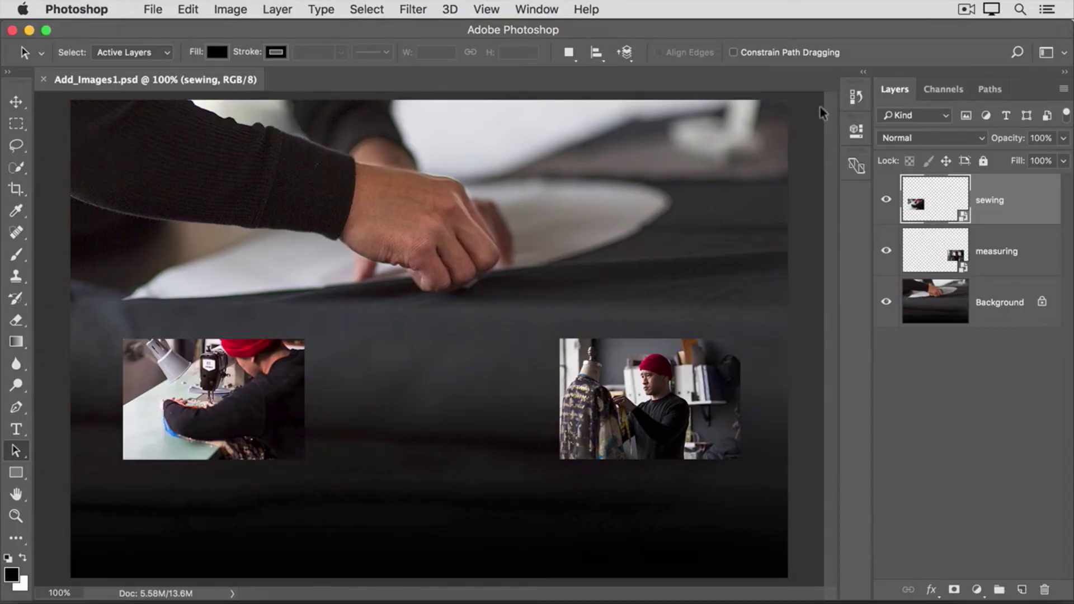
Place Add_Images2.jpg as an embedded image directly above the Background layer of Add_Images1.psd.
{"action": "left_click", "coordinate": [1009, 288]}
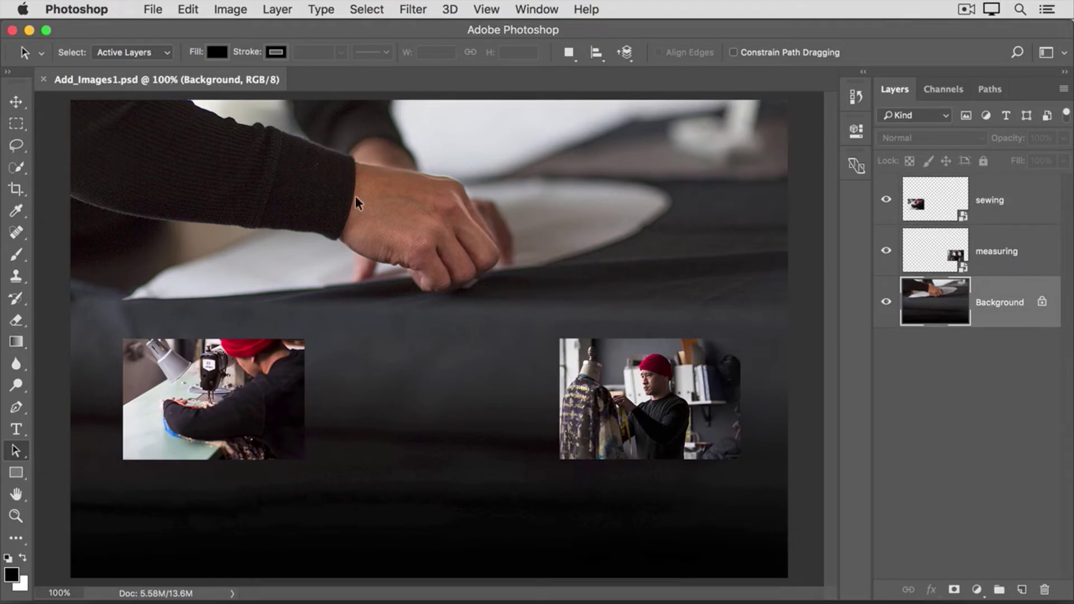
{"action": "left_click", "coordinate": [153, 11]}
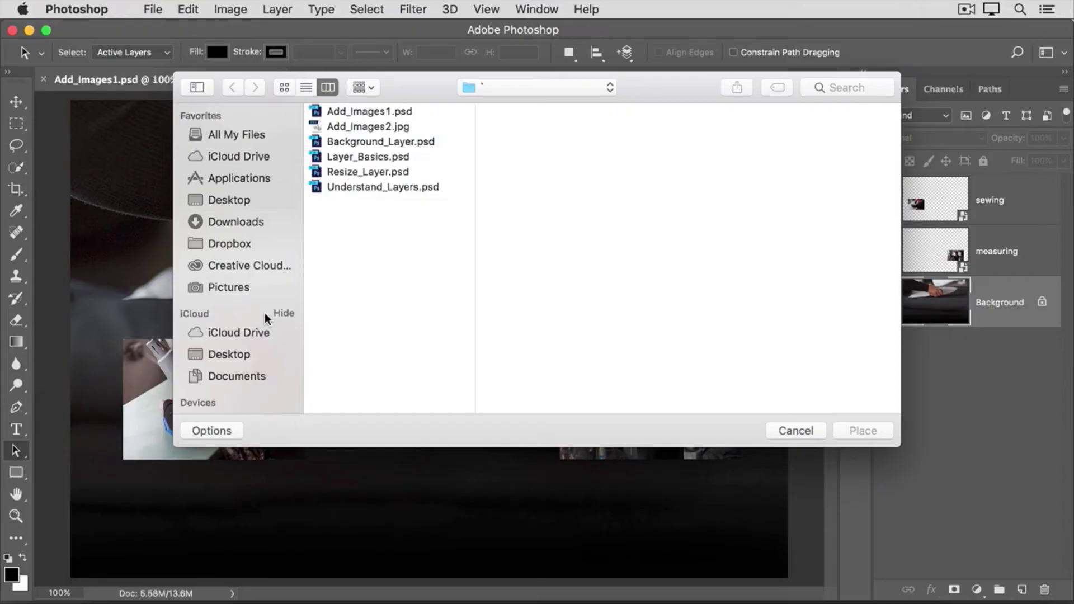
{"action": "left_click", "coordinate": [388, 125]}
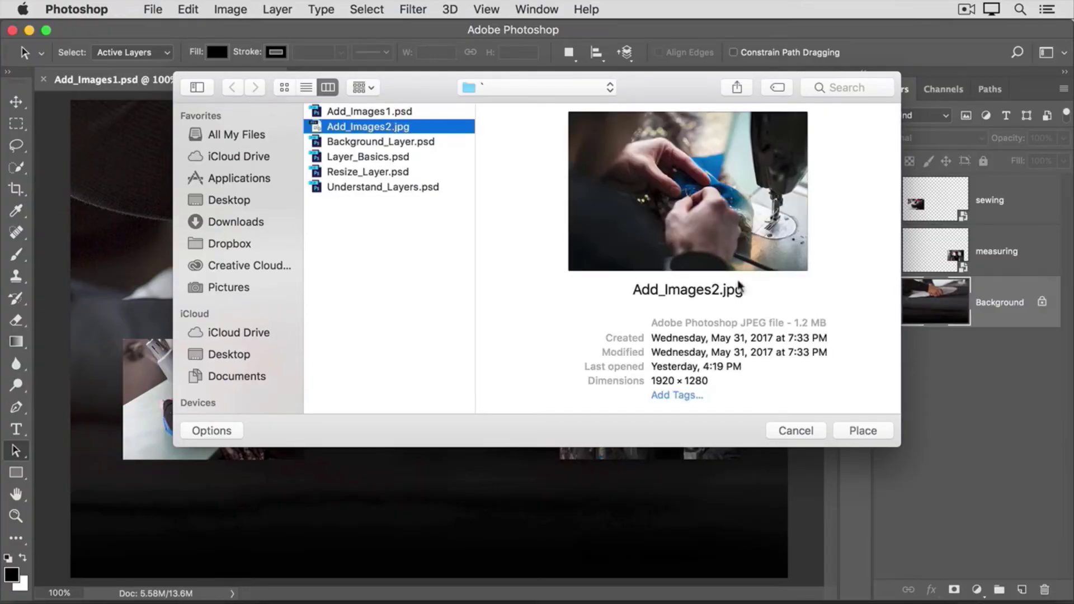
{"action": "left_click", "coordinate": [843, 431]}
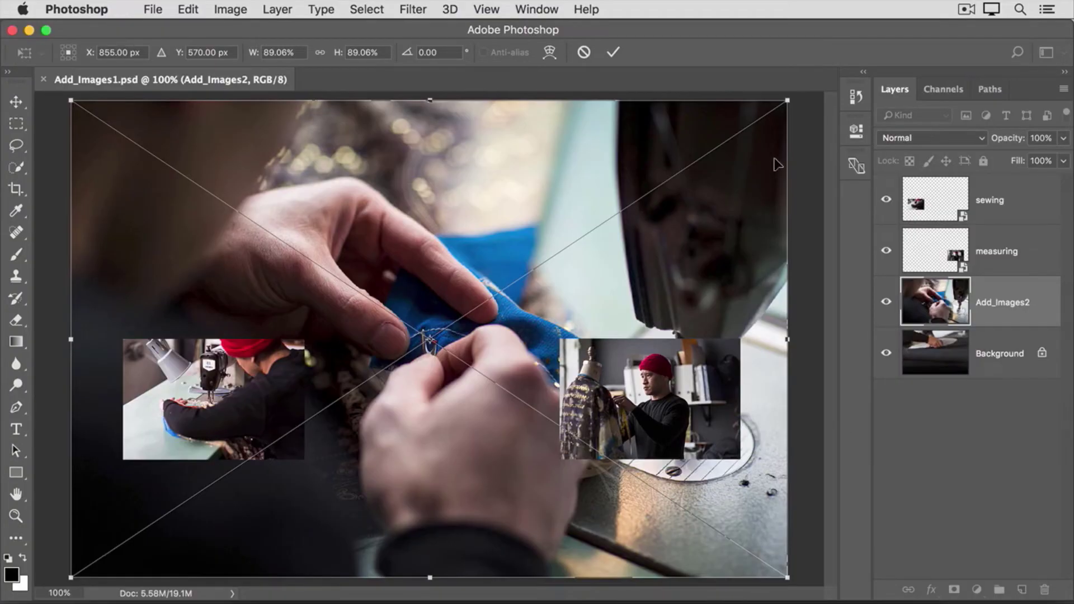
Scale the placed Add_Images2 image to about 22.6% and center it between the sewing and measuring photos, aligned with their top edges.
{"action": "left_click_drag", "start_coordinate": [786, 112], "coordinate": [372, 525]}
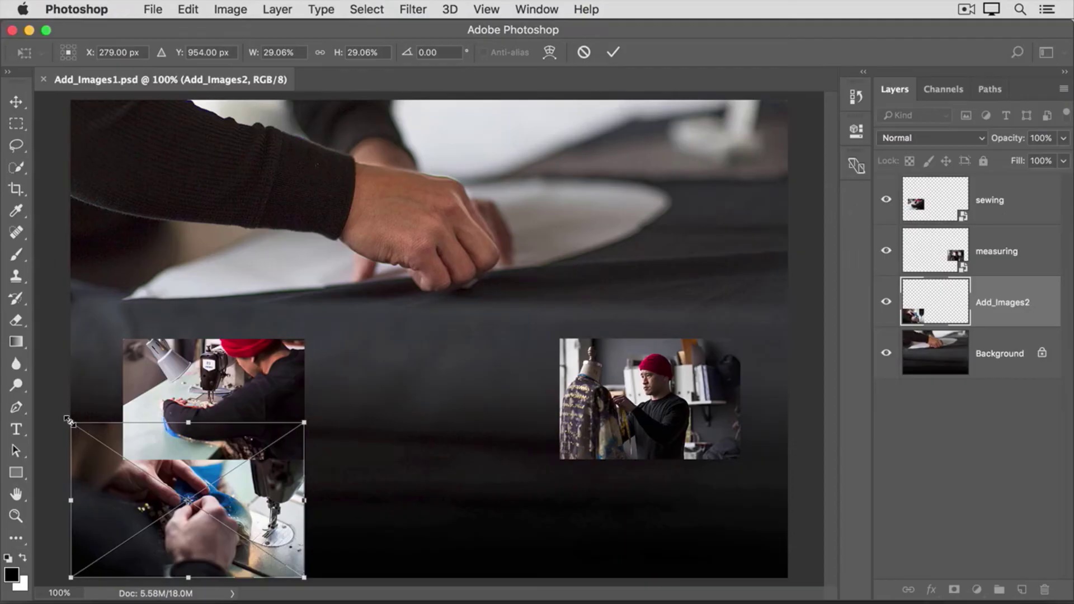
{"action": "left_click_drag", "start_coordinate": [68, 420], "coordinate": [125, 450]}
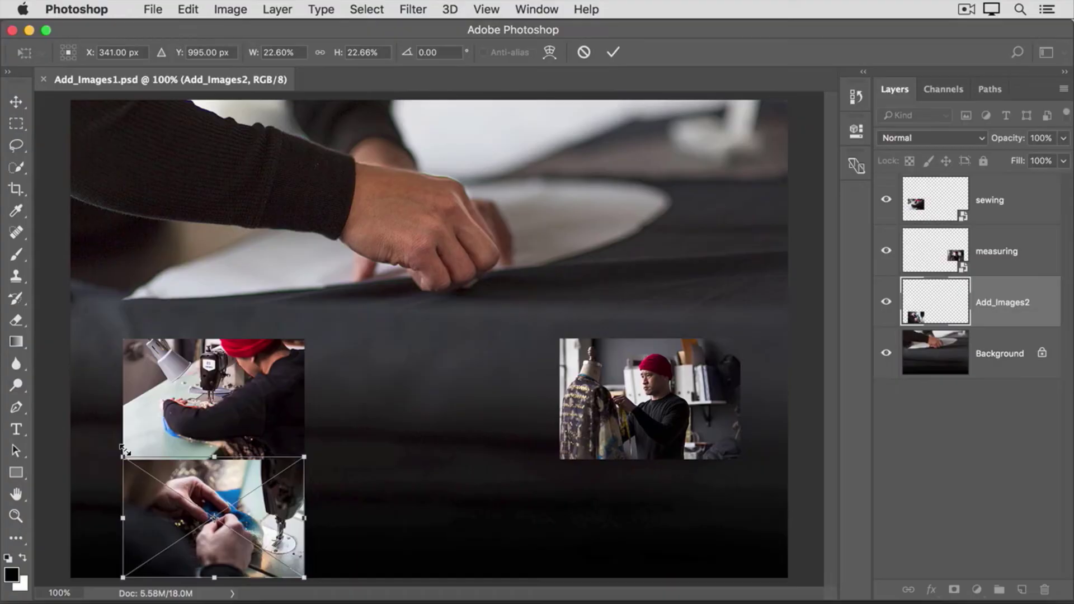
{"action": "left_click_drag", "start_coordinate": [211, 483], "coordinate": [417, 373]}
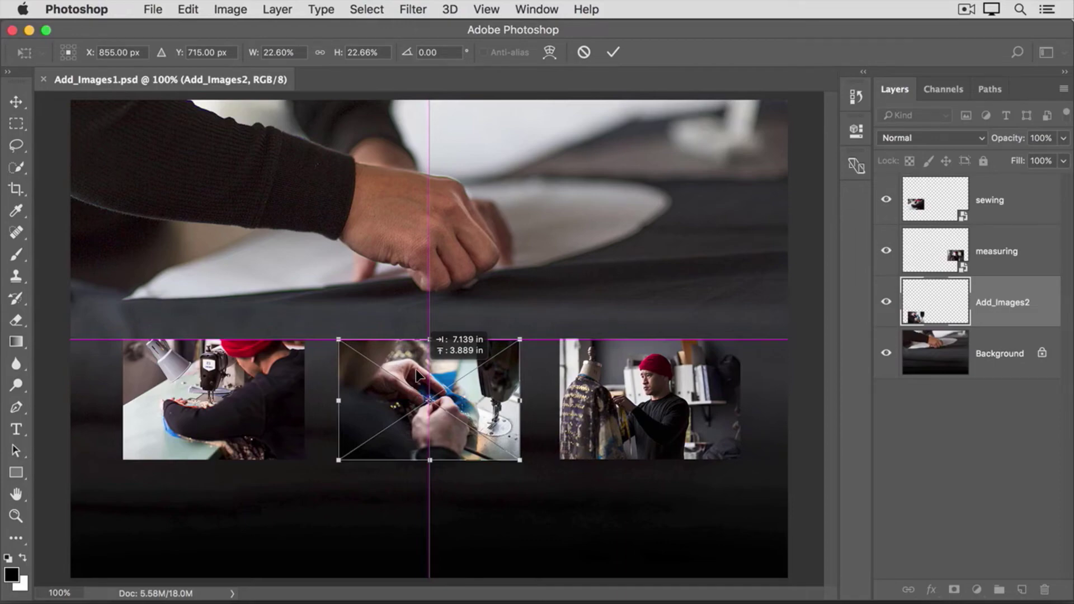
{"action": "left_click_drag", "start_coordinate": [417, 370], "coordinate": [416, 371]}
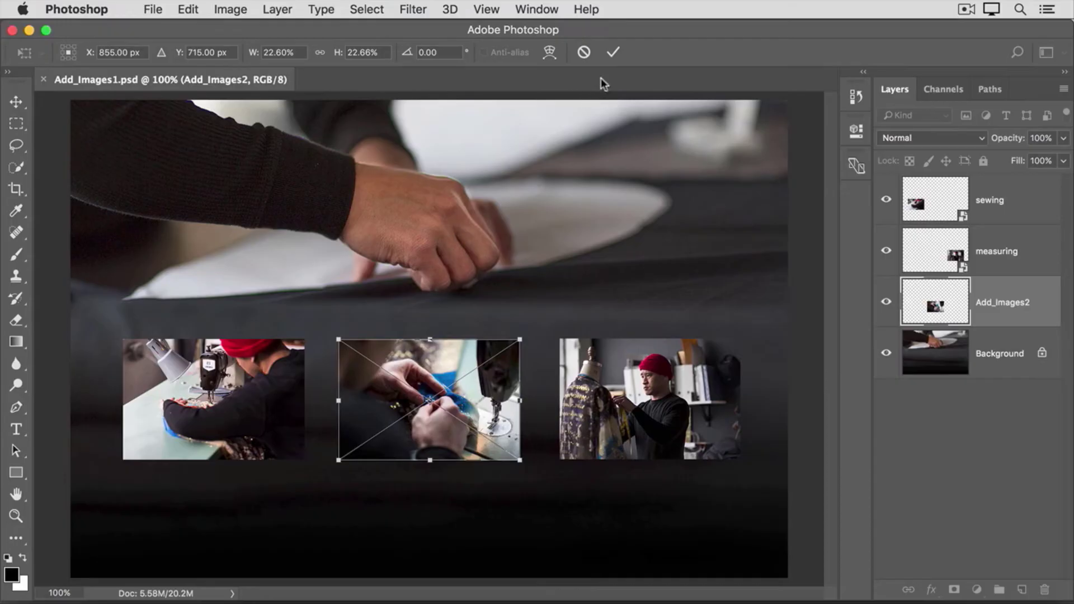
{"action": "left_click", "coordinate": [612, 53]}
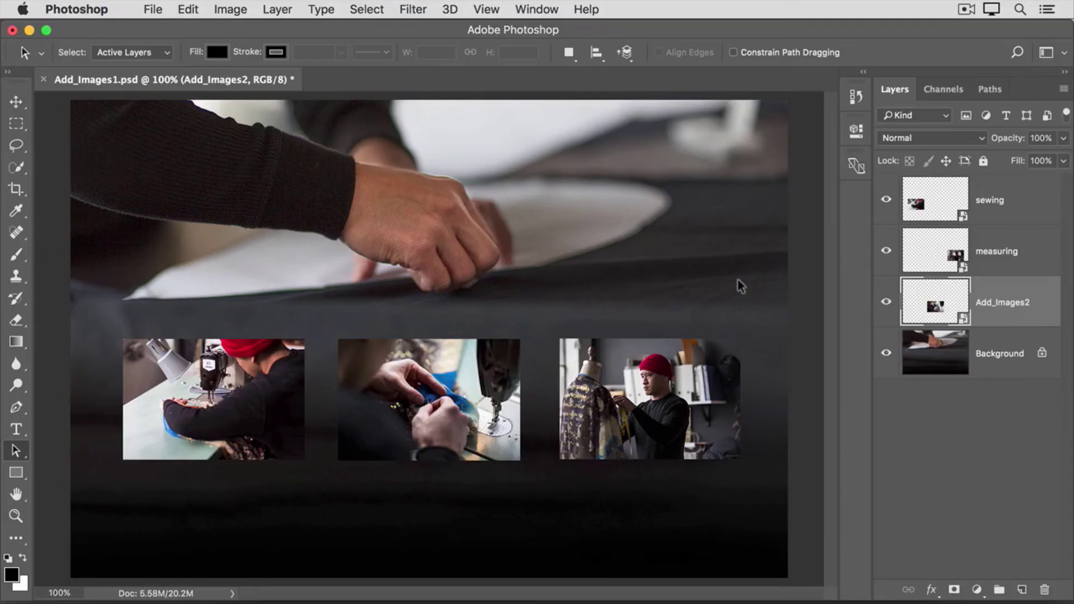
{"action": "left_click", "coordinate": [189, 10]}
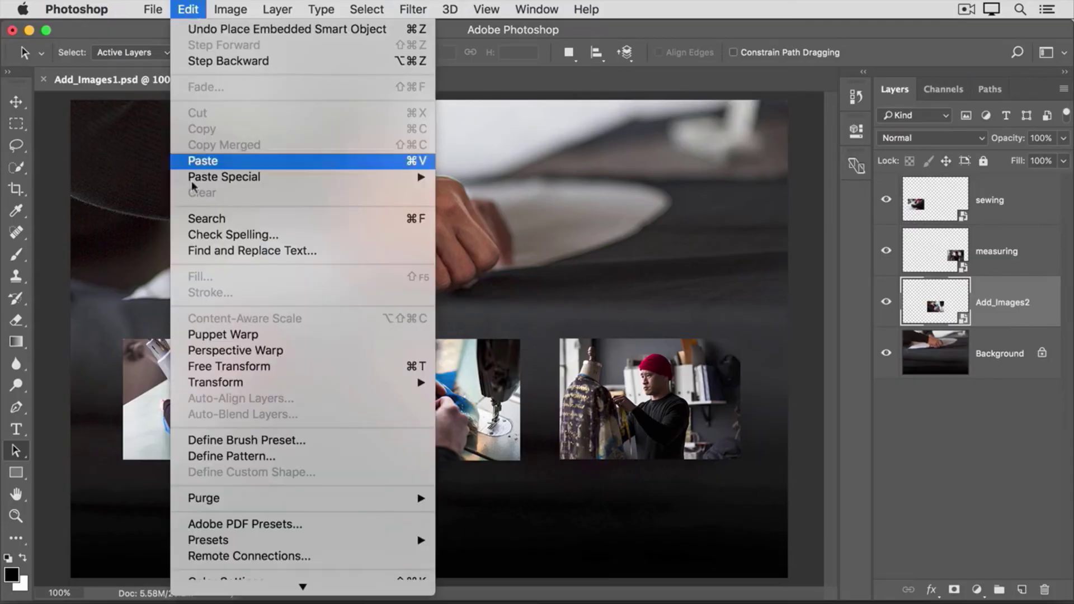
{"action": "left_click", "coordinate": [279, 367]}
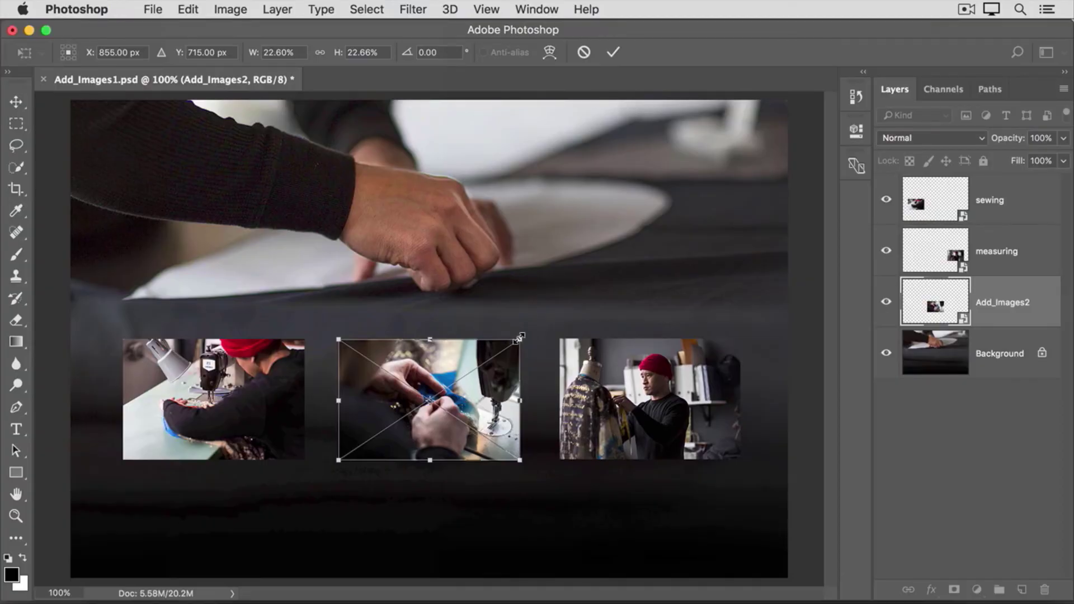
{"action": "mouse_move", "coordinate": [520, 338]}
{"action": "left_mouse_down"}
{"action": "mouse_move", "coordinate": [538, 324]}
{"action": "mouse_move", "coordinate": [521, 340]}
{"action": "left_mouse_up"}
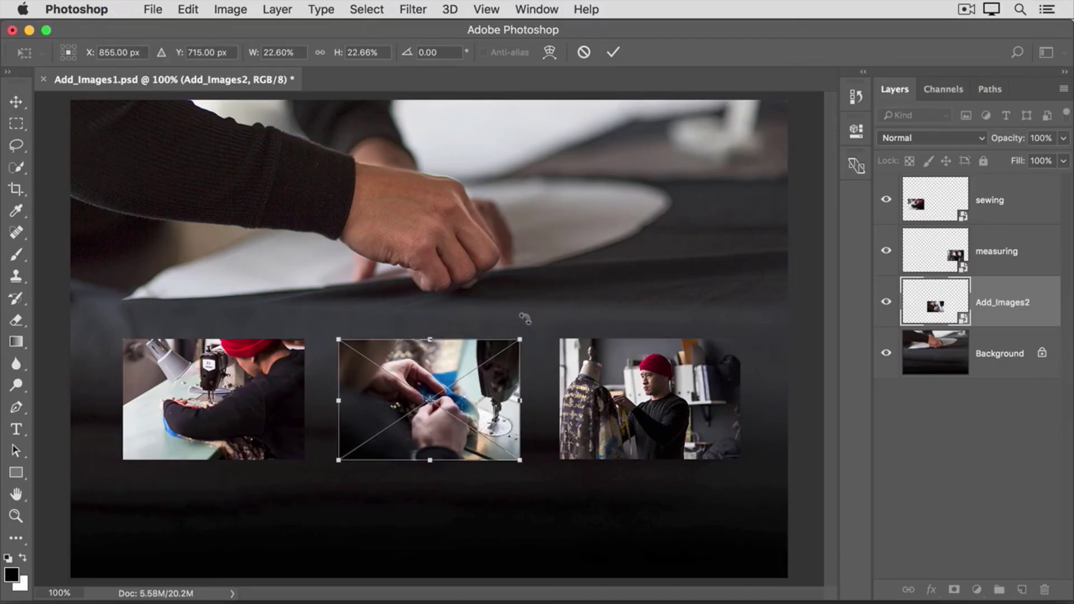
{"action": "left_click", "coordinate": [613, 52]}
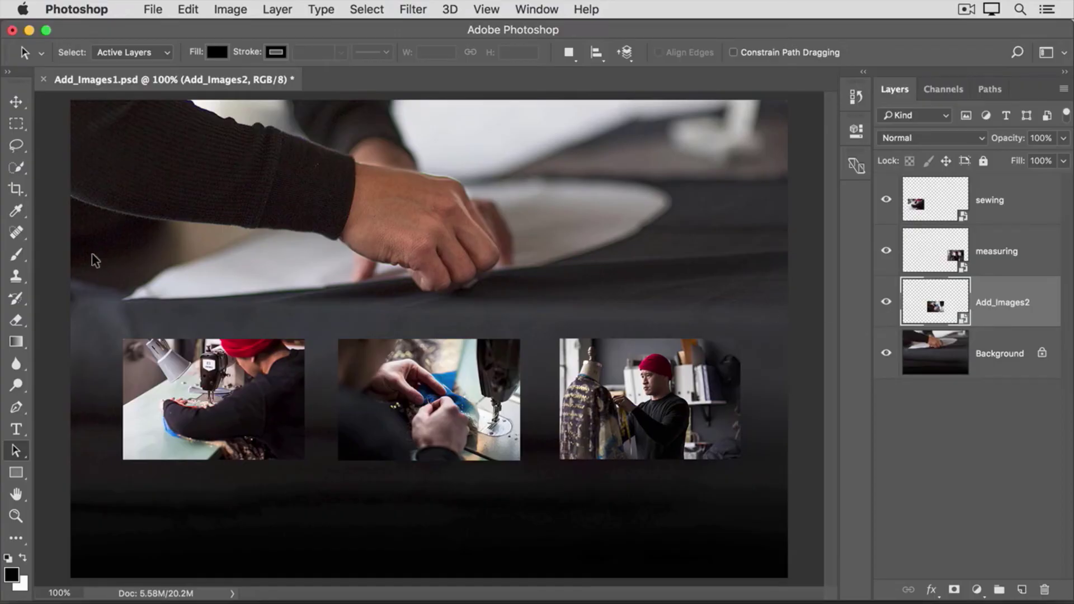
Try to paint on the Add_Images2 smart object with the Brush tool and agree to rasterize it.
{"action": "left_click", "coordinate": [16, 255]}
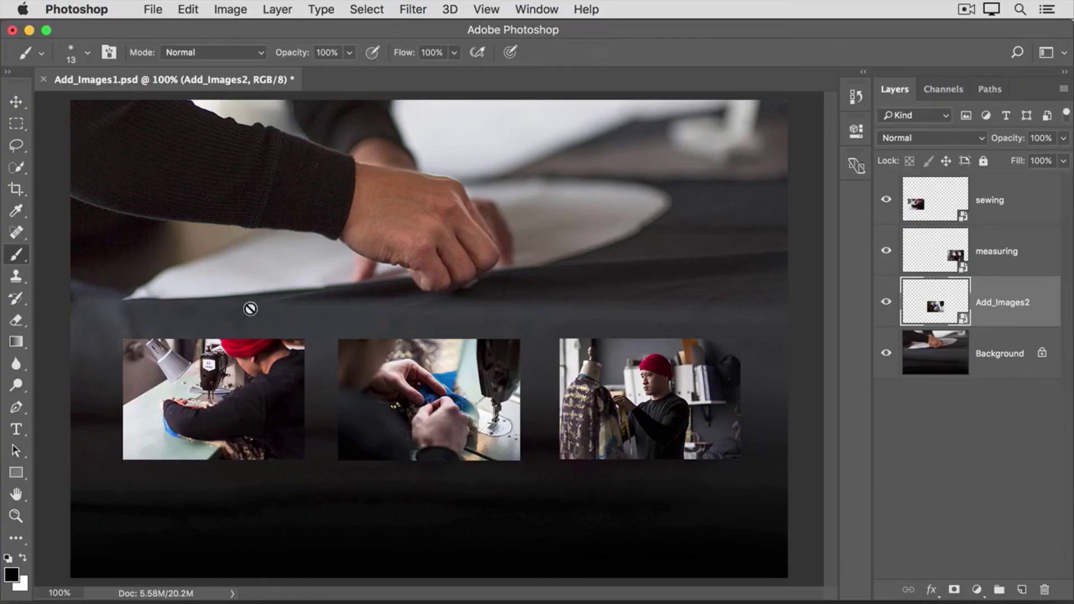
{"action": "left_click", "coordinate": [371, 355]}
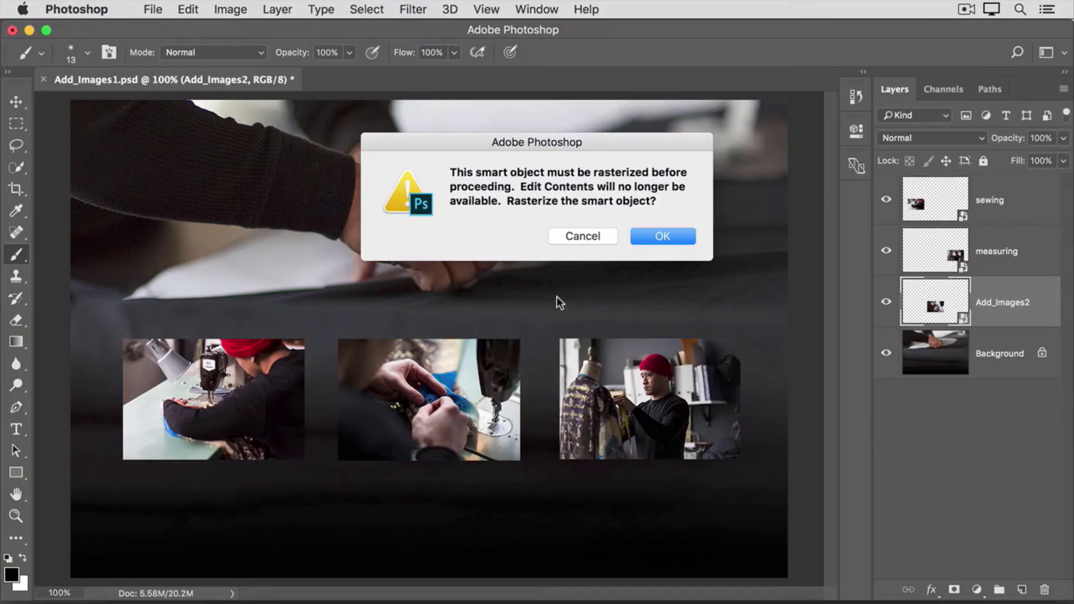
{"action": "left_click", "coordinate": [636, 237]}
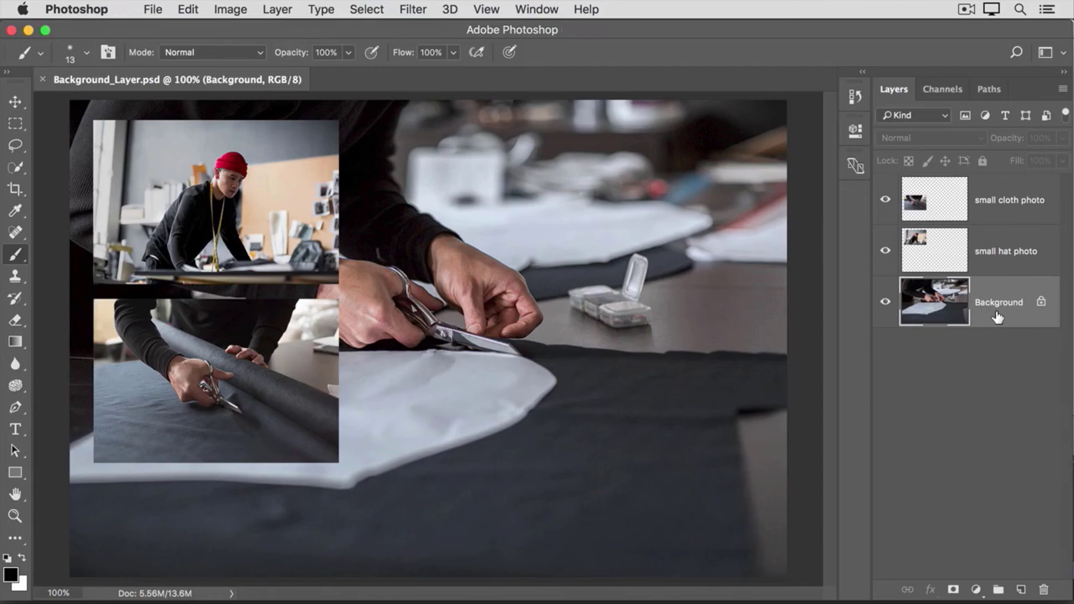
Try to reorder the Background layer above the small cloth photo layer, and the small hat photo layer below Background.
{"action": "left_click_drag", "start_coordinate": [1002, 312], "coordinate": [999, 214]}
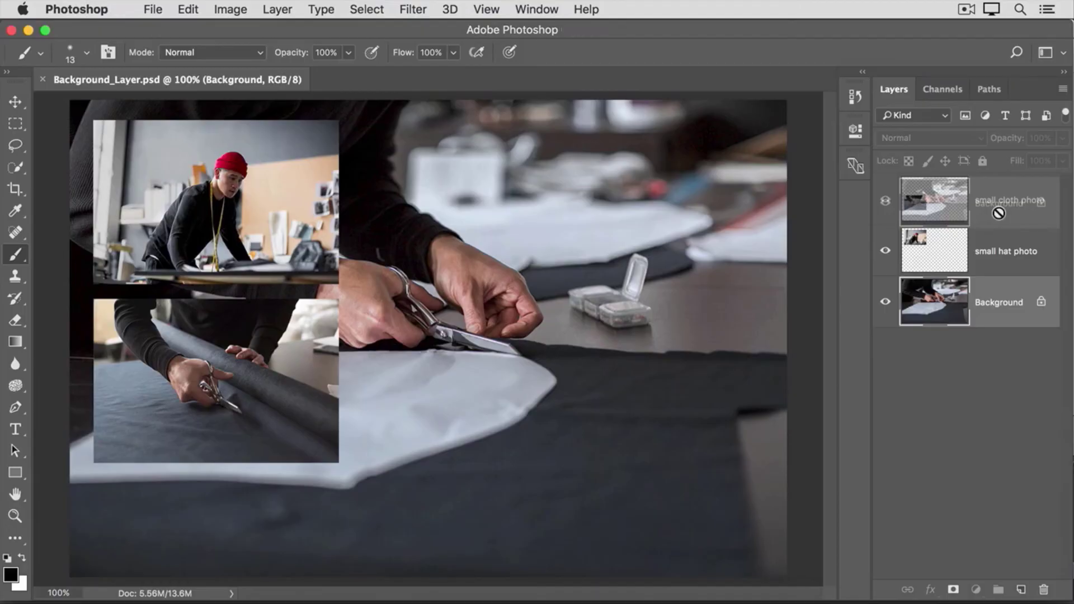
{"action": "left_click_drag", "start_coordinate": [999, 213], "coordinate": [1000, 219]}
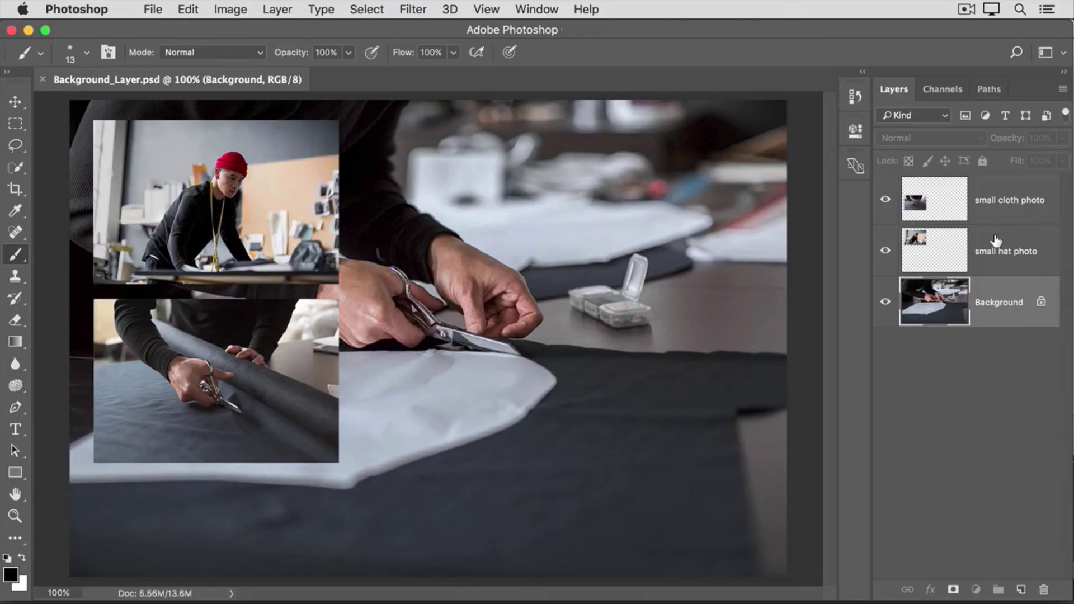
{"action": "left_click_drag", "start_coordinate": [994, 239], "coordinate": [997, 336]}
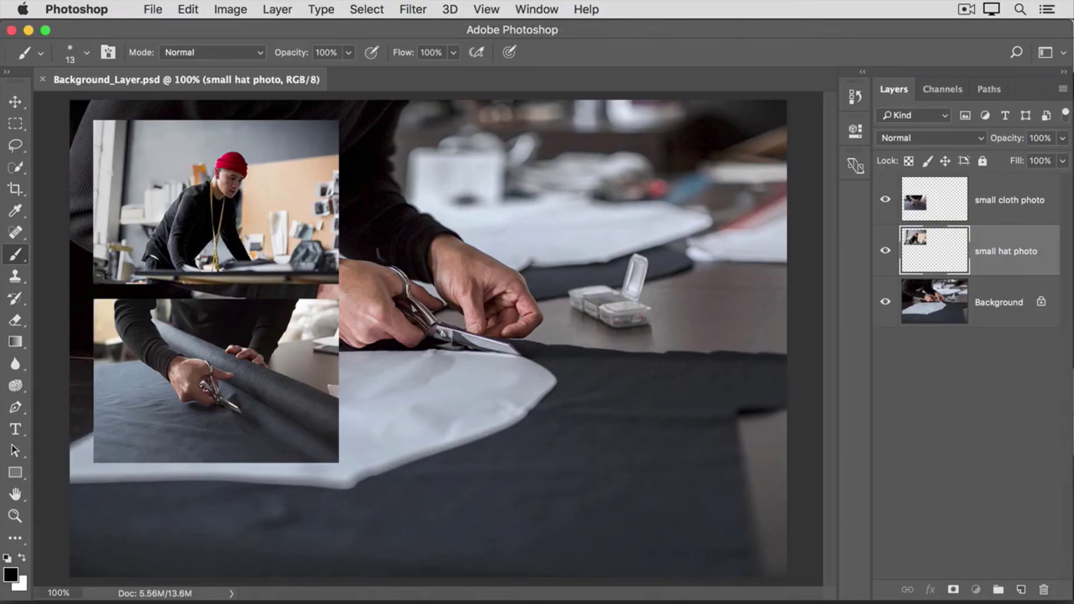
Try to shift the image on the locked Background layer with the Move tool.
{"action": "left_click", "coordinate": [1002, 316]}
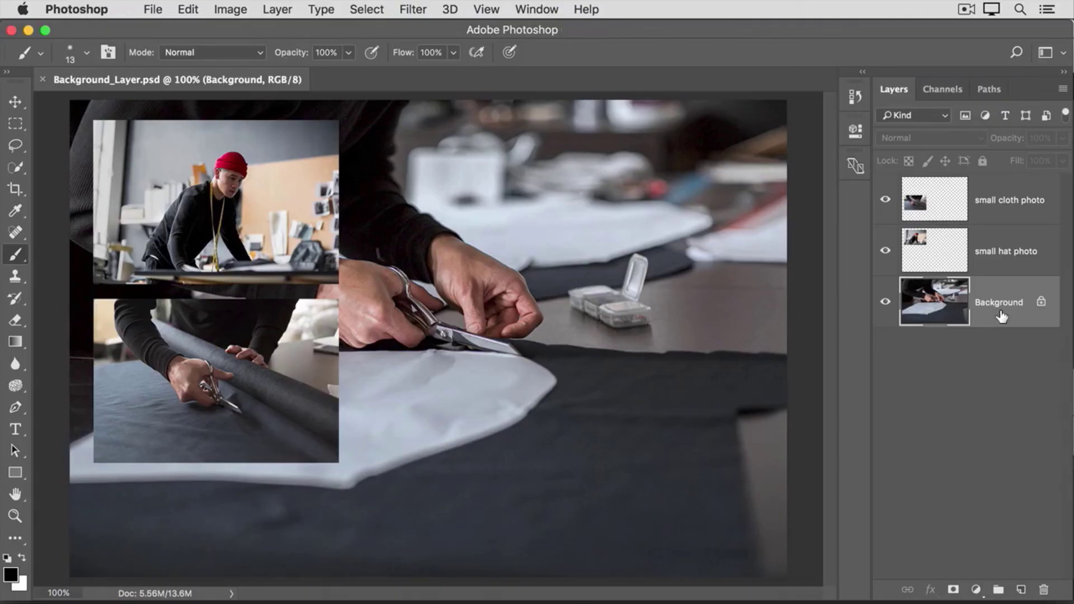
{"action": "left_click", "coordinate": [15, 101]}
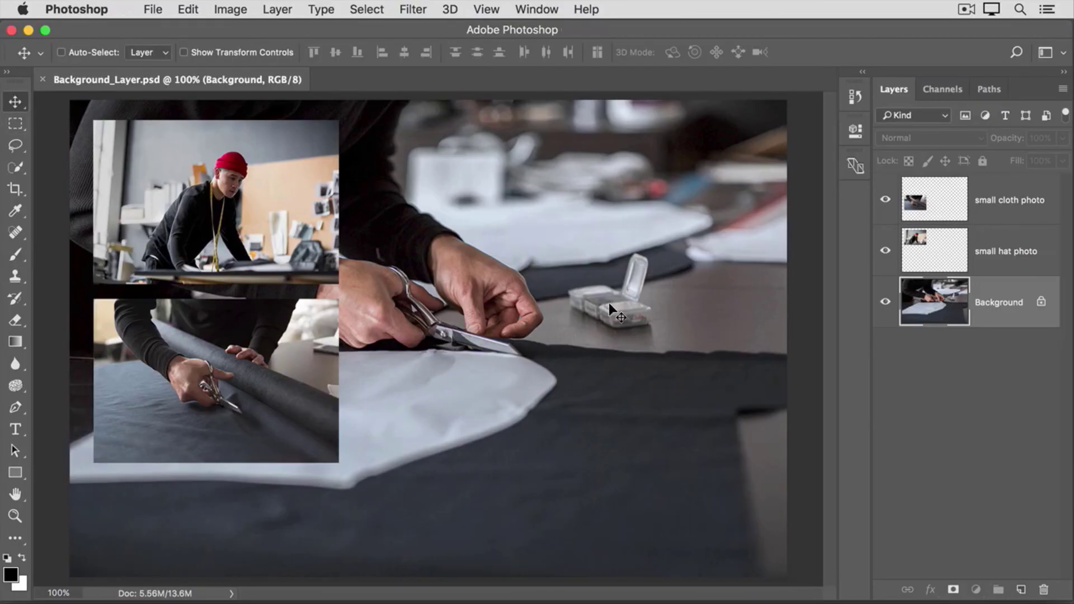
{"action": "left_click_drag", "start_coordinate": [680, 318], "coordinate": [563, 317]}
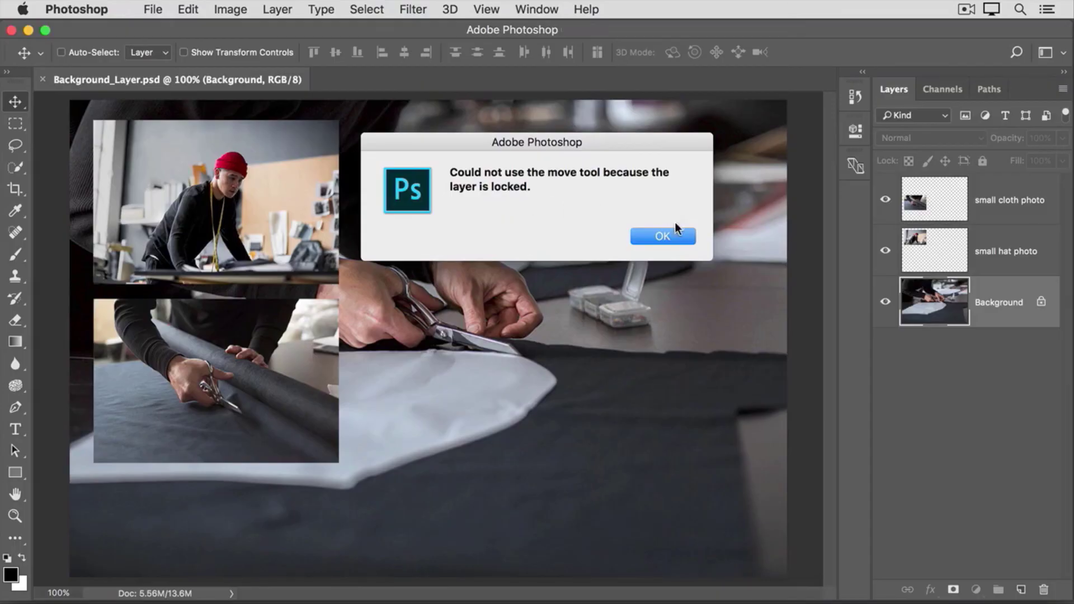
{"action": "left_click", "coordinate": [683, 236]}
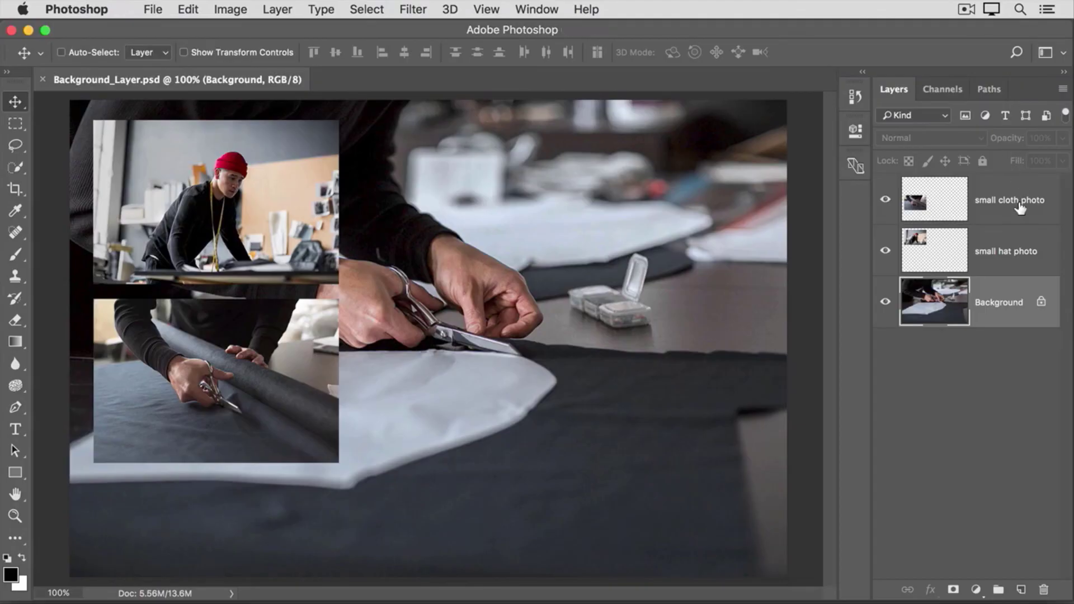
Unlock the Background layer and move its photo rightward by about a quarter of the canvas width.
{"action": "left_click", "coordinate": [1041, 304]}
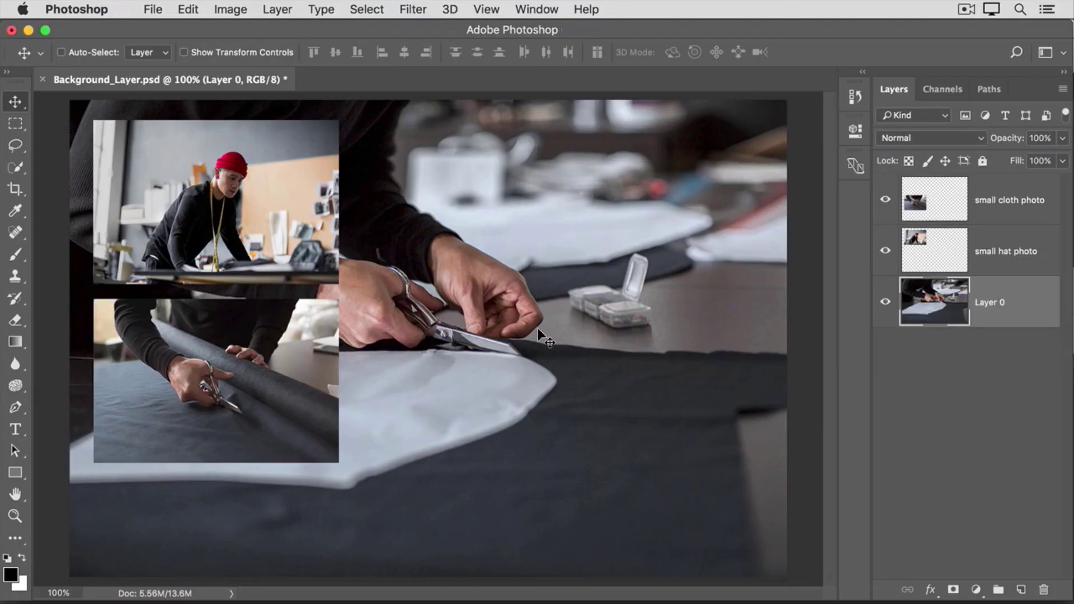
{"action": "left_click_drag", "start_coordinate": [538, 328], "coordinate": [739, 327]}
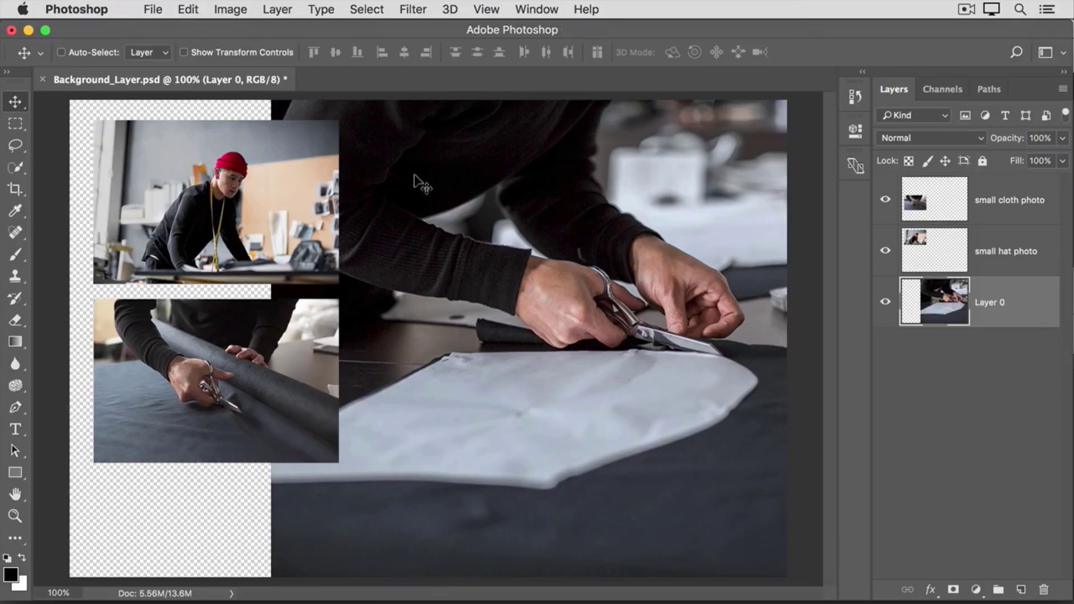
{"action": "left_click", "coordinate": [275, 10]}
{"action": "mouse_move", "coordinate": [280, 28]}
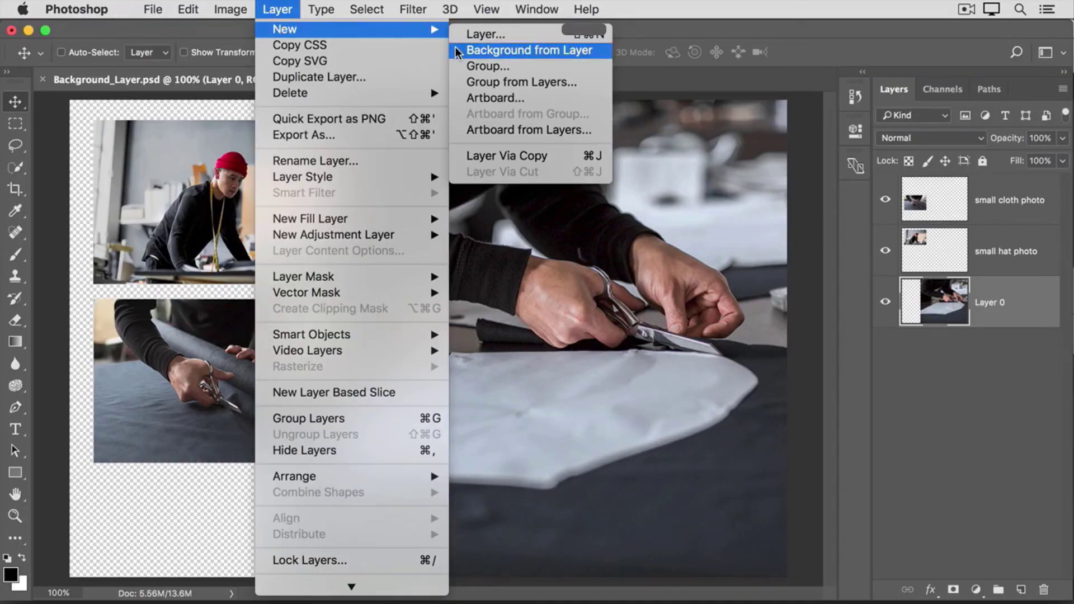
{"action": "left_click", "coordinate": [676, 33]}
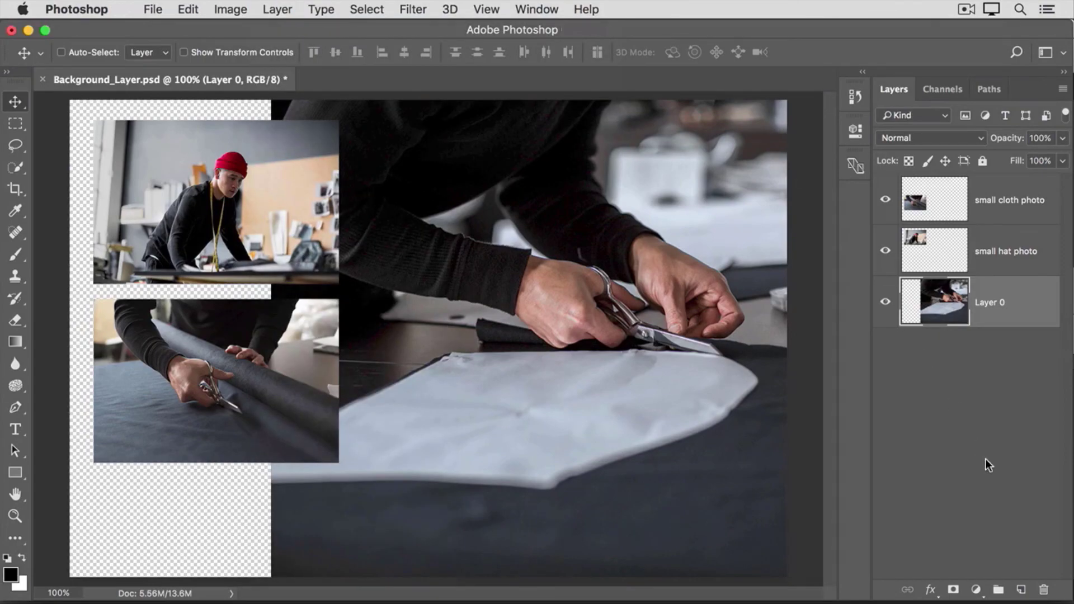
Add a new empty layer beneath Layer 0 and fill it with white at Normal mode and 100% opacity.
{"action": "left_click", "coordinate": [1021, 591]}
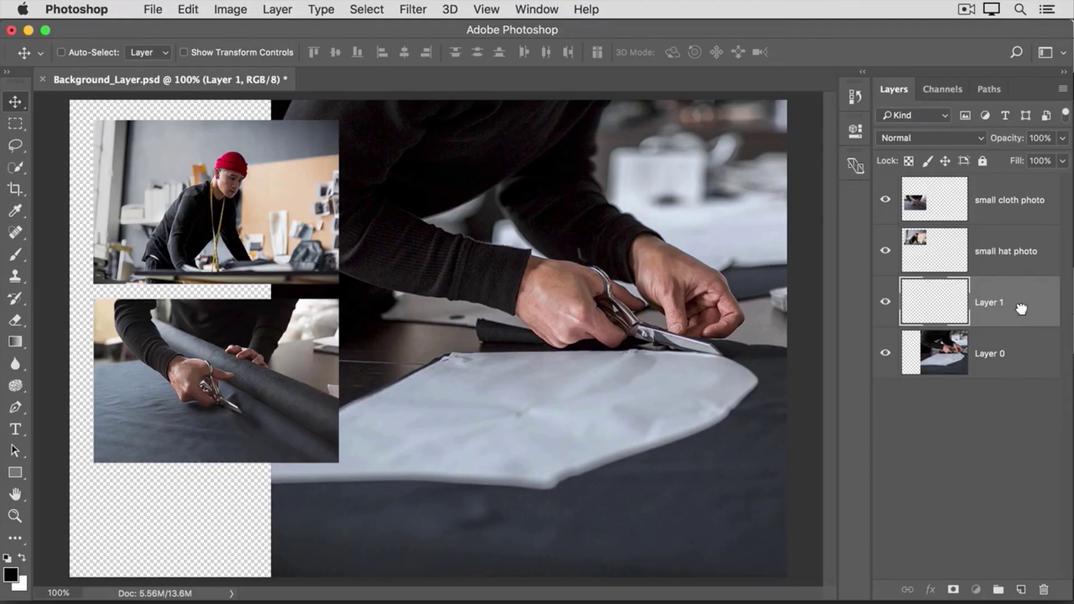
{"action": "left_click_drag", "start_coordinate": [1019, 307], "coordinate": [1026, 378]}
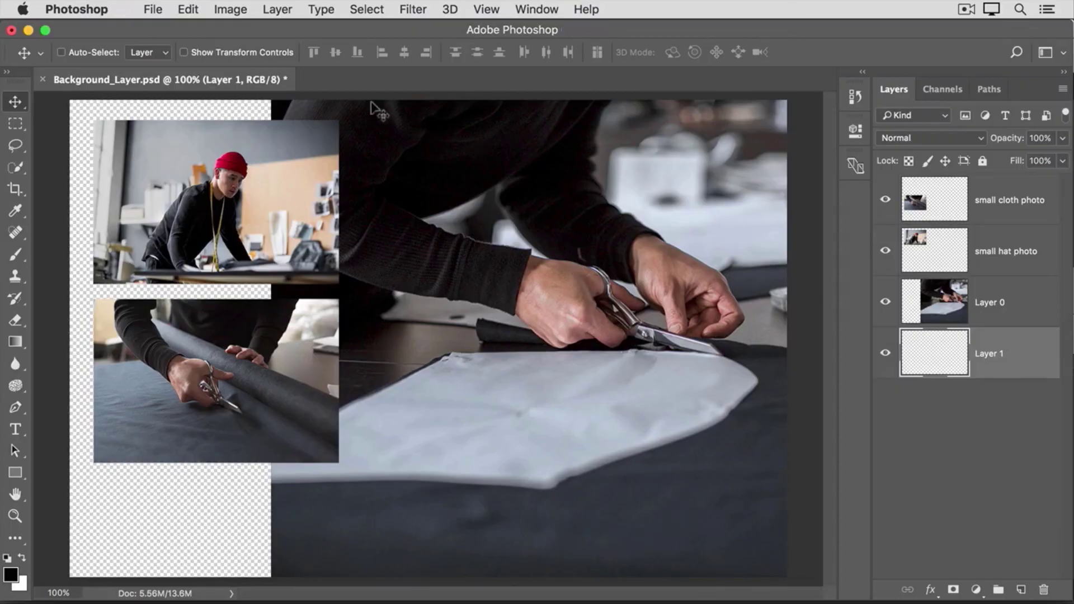
{"action": "left_click", "coordinate": [187, 10]}
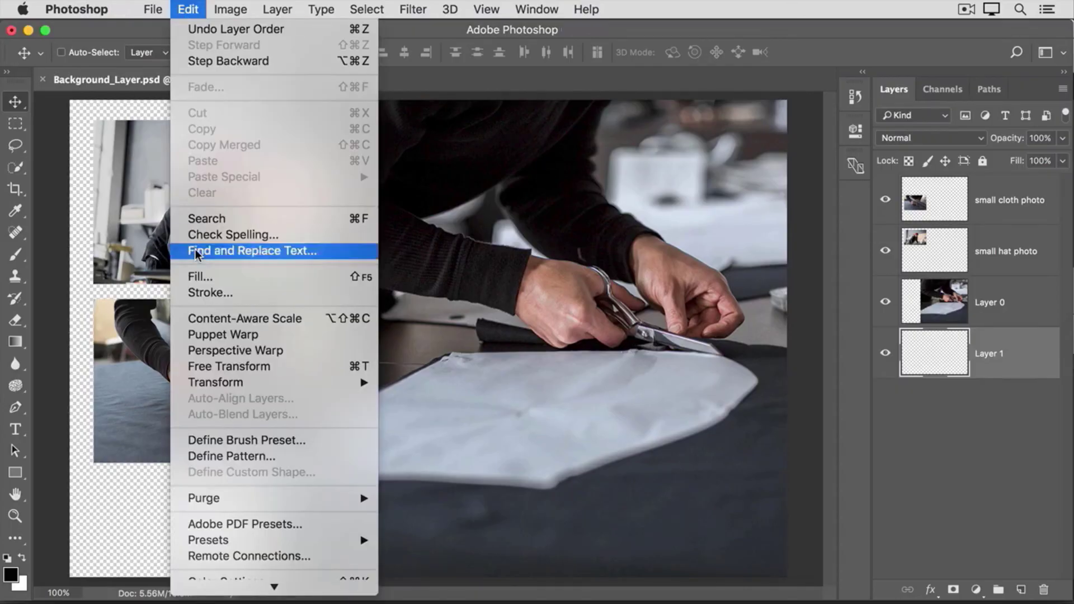
{"action": "left_click", "coordinate": [201, 276]}
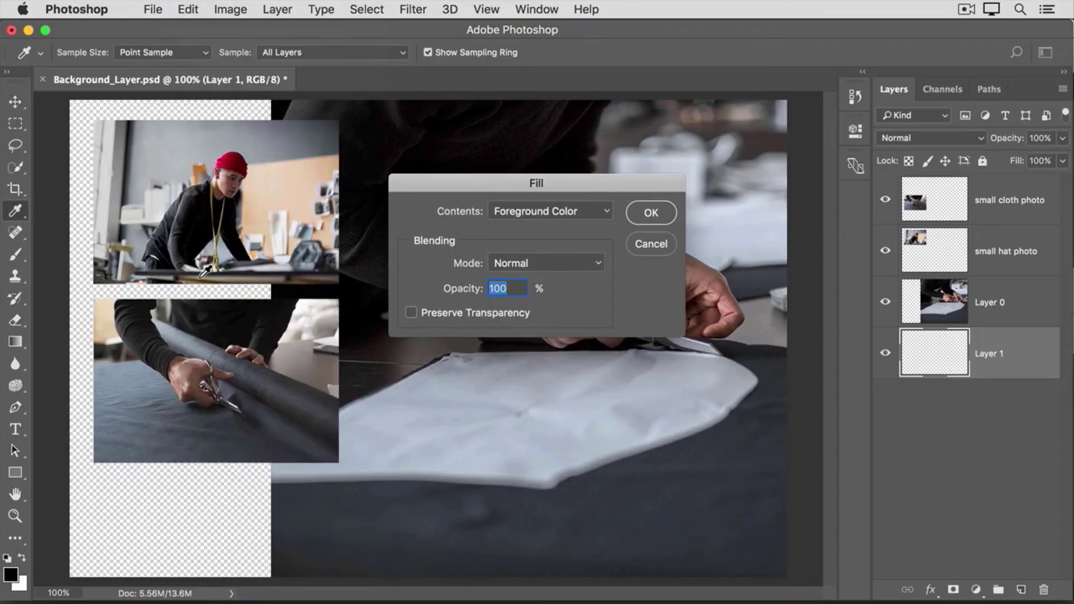
{"action": "left_click", "coordinate": [607, 212]}
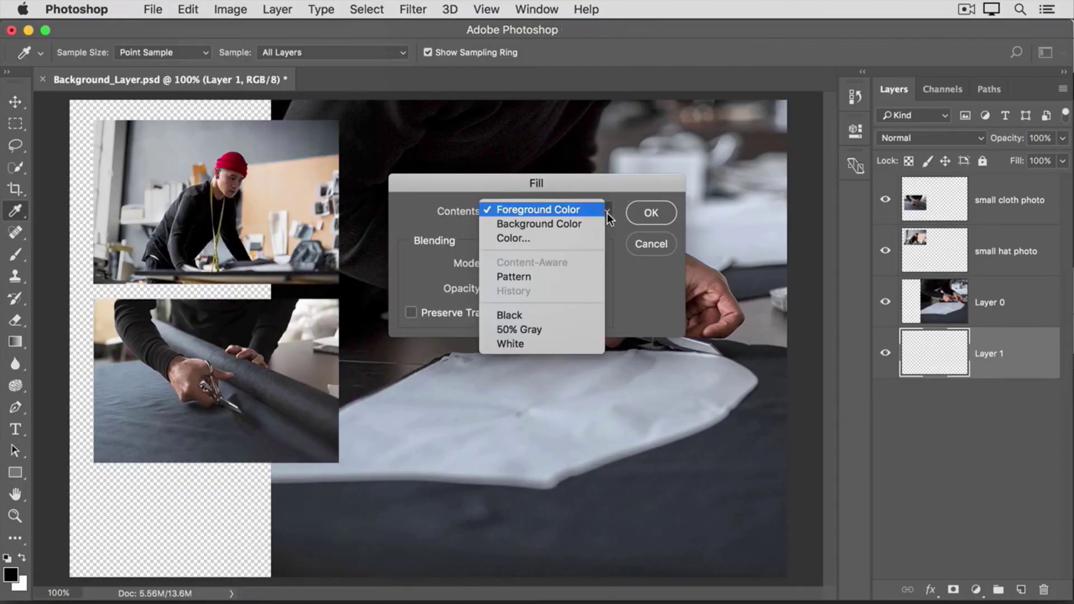
{"action": "left_click", "coordinate": [598, 343]}
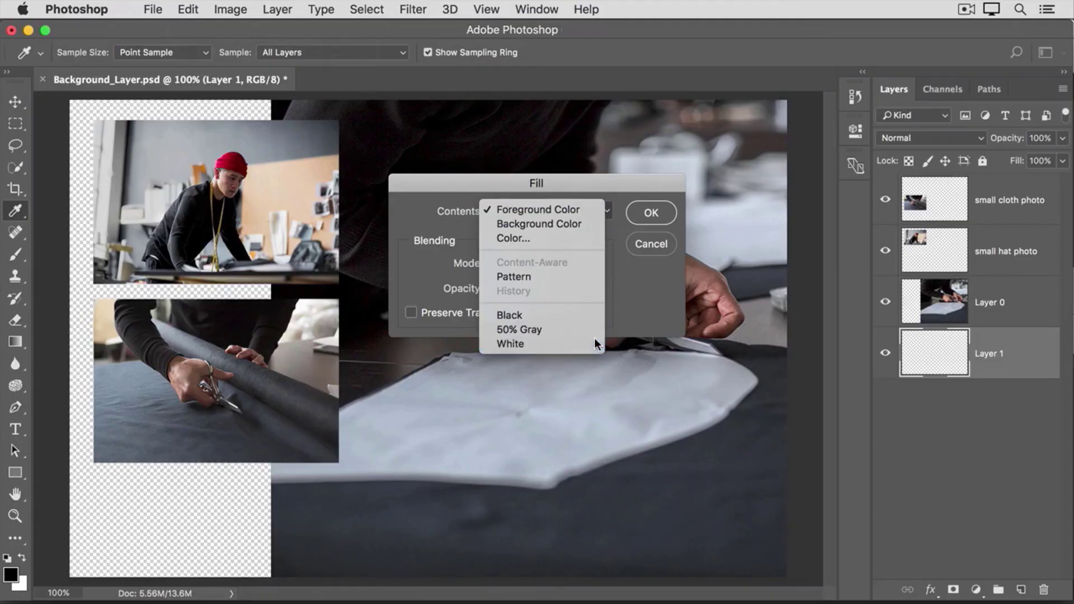
{"action": "left_click", "coordinate": [650, 213]}
{"action": "key", "text": "v"}
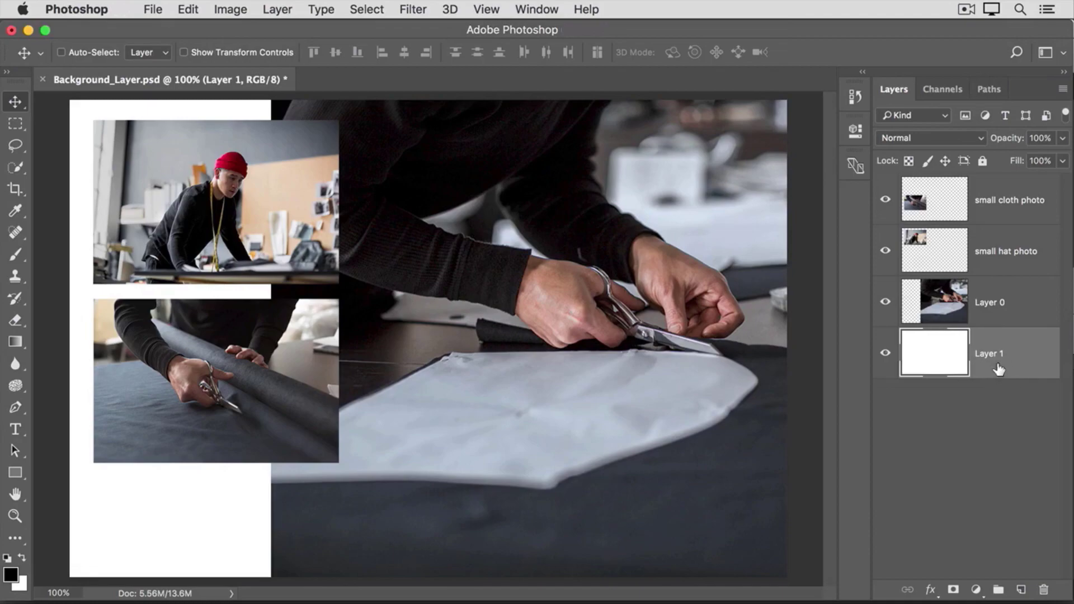
Convert the white-filled Layer 1 into the document's Background layer.
{"action": "left_click", "coordinate": [278, 10]}
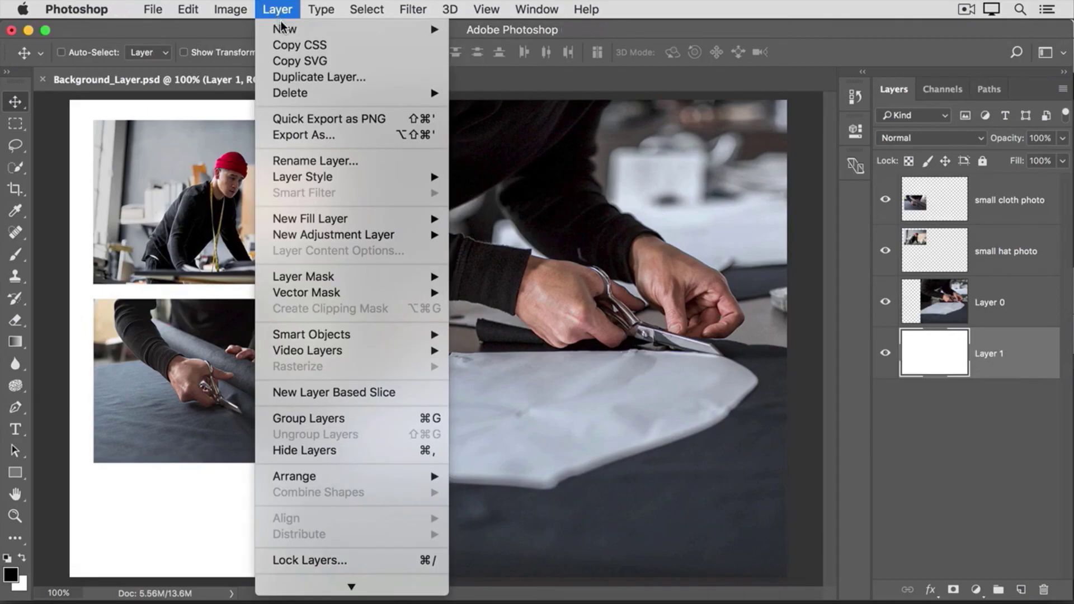
{"action": "mouse_move", "coordinate": [347, 29]}
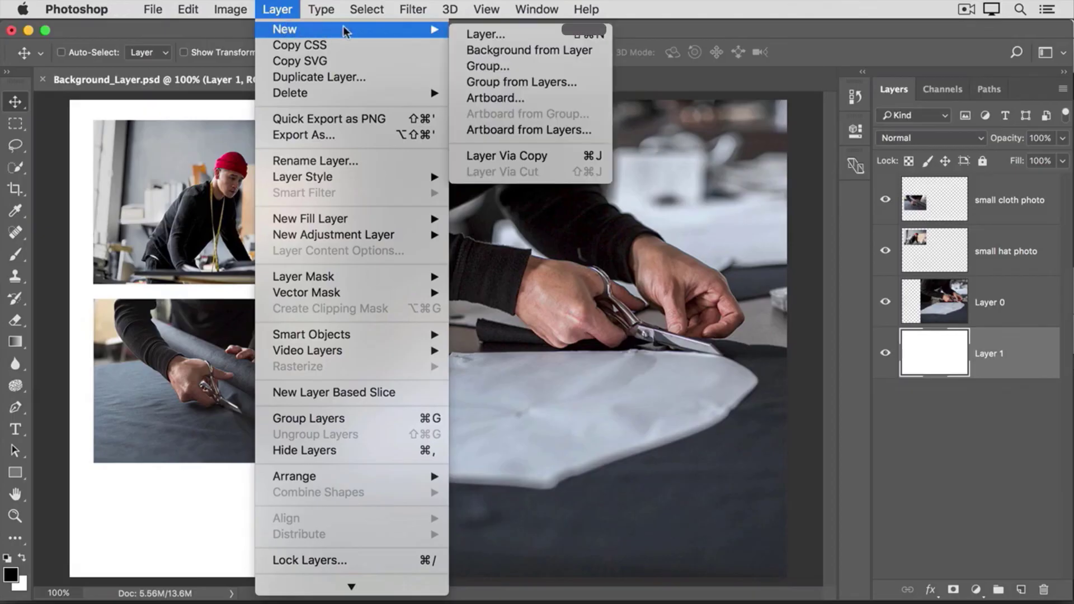
{"action": "left_click", "coordinate": [458, 49]}
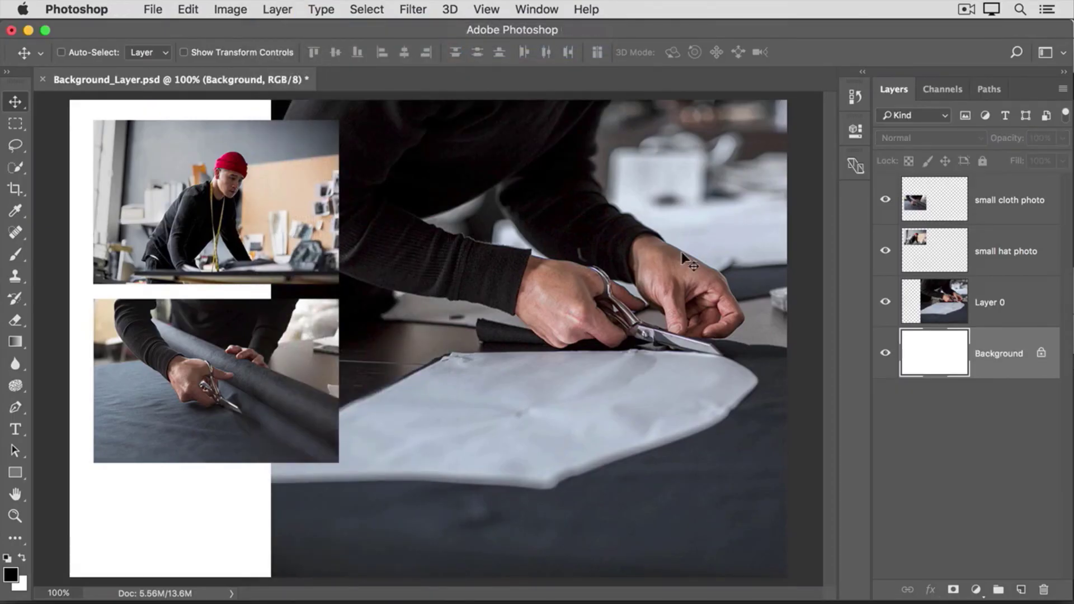
Try to move the new white Background layer on the canvas, and try to reorder it above Layer 0.
{"action": "left_click_drag", "start_coordinate": [767, 359], "coordinate": [684, 344]}
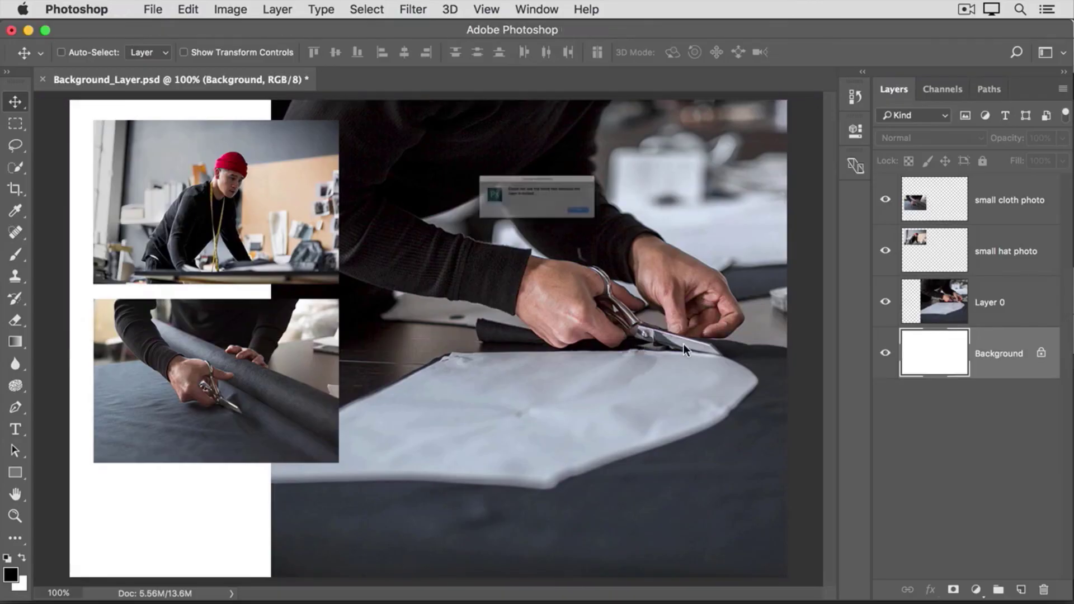
{"action": "left_click", "coordinate": [662, 235]}
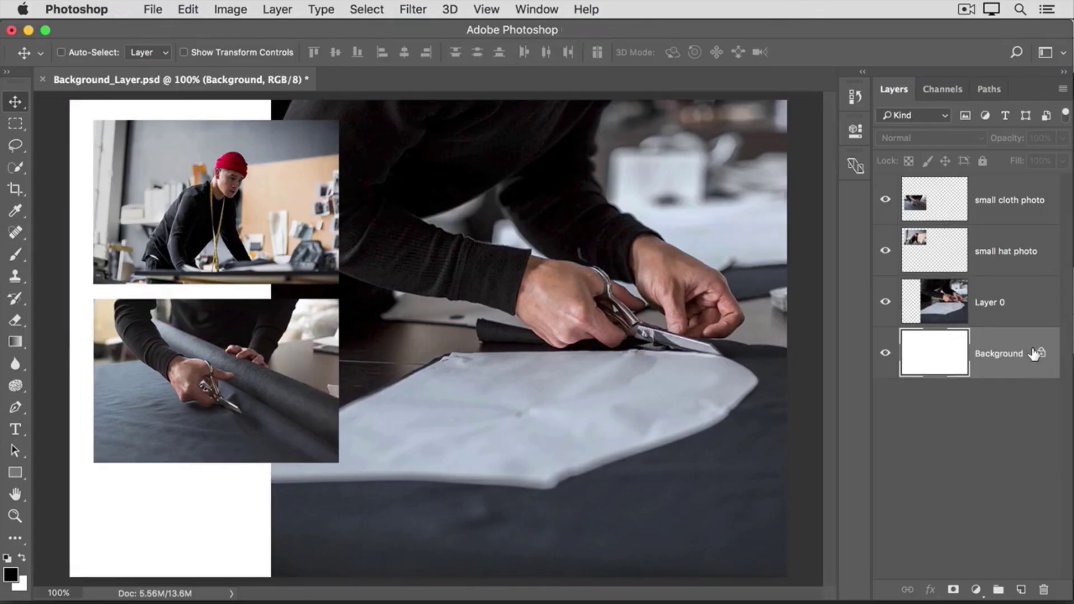
{"action": "left_click_drag", "start_coordinate": [1034, 353], "coordinate": [1014, 279]}
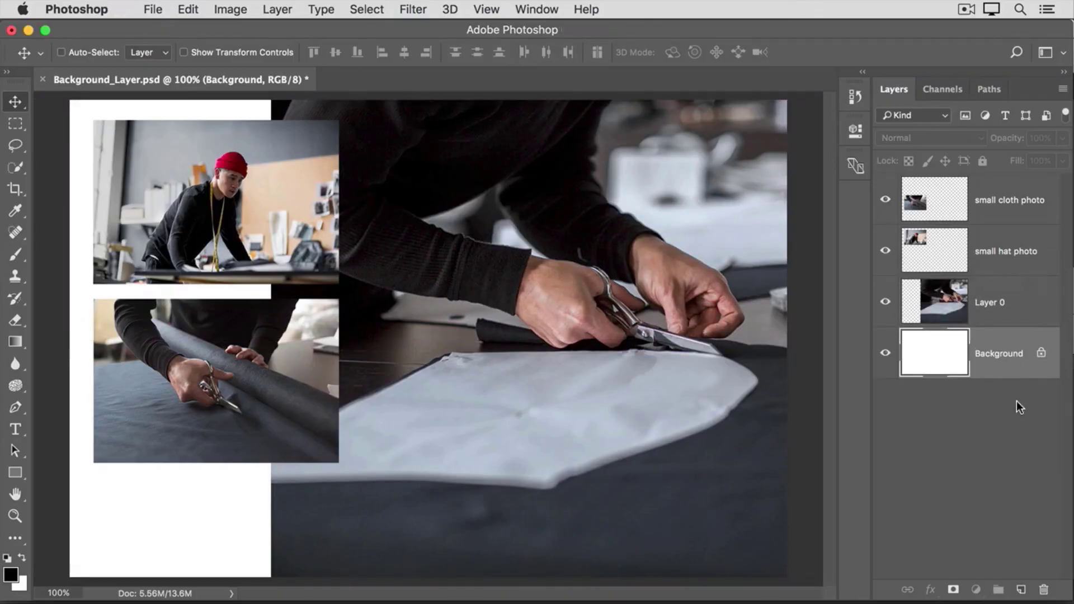